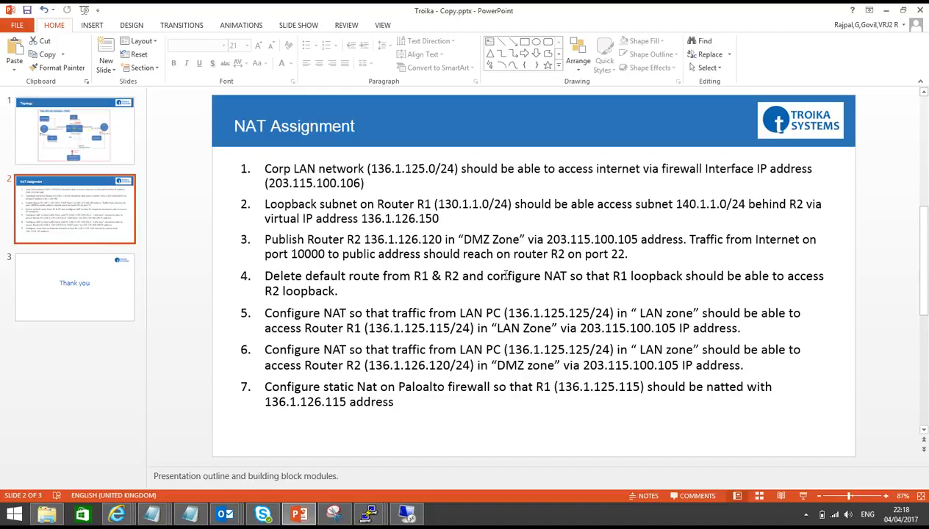
Step: Switch to the firewall's web interface and add a new NAT policy rule named Port Forwarding
mouse_move(117, 514)
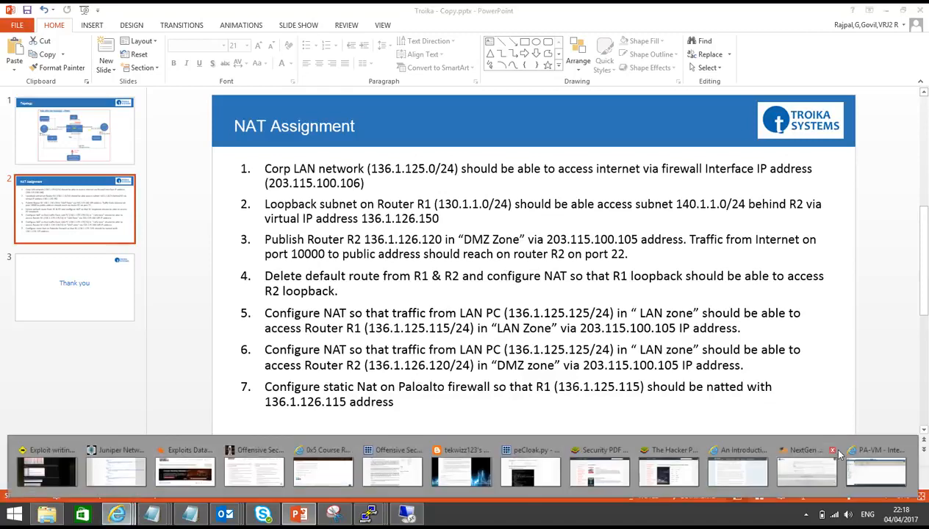
left_click(867, 463)
left_click(305, 81)
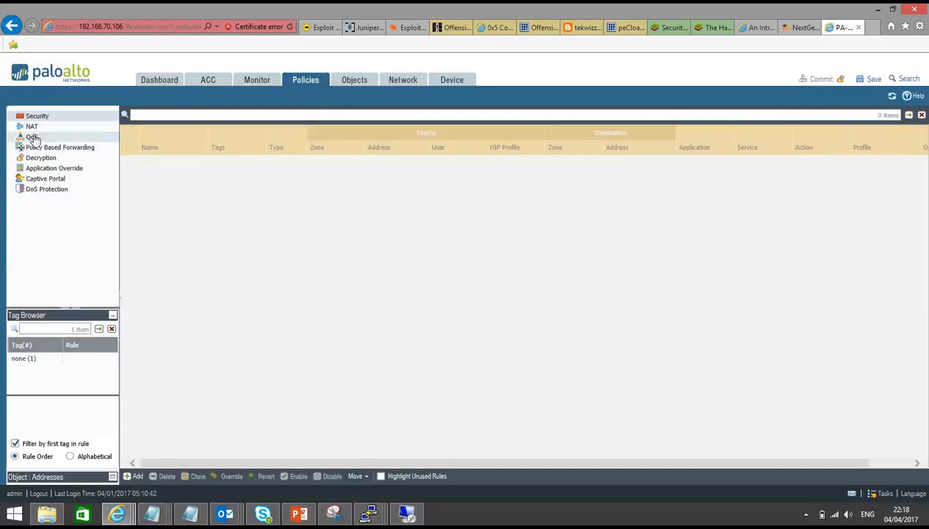
left_click(32, 126)
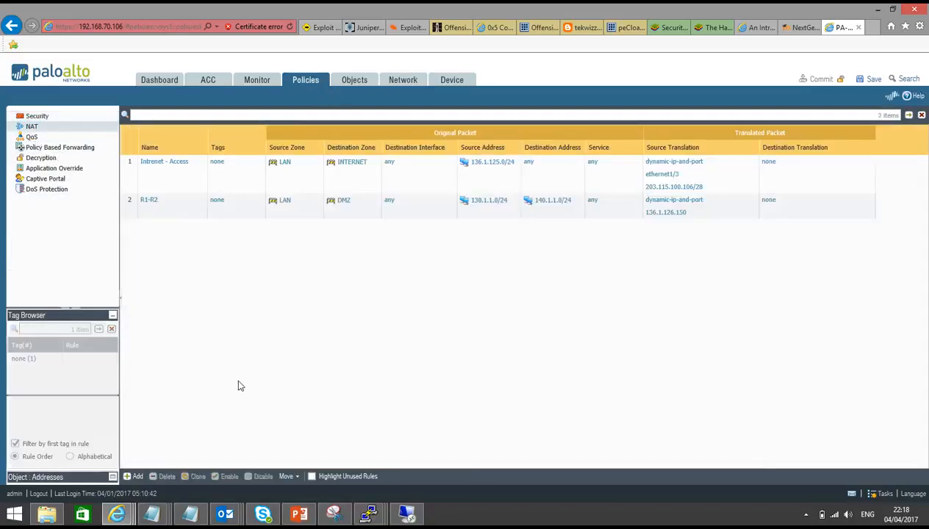
left_click(136, 476)
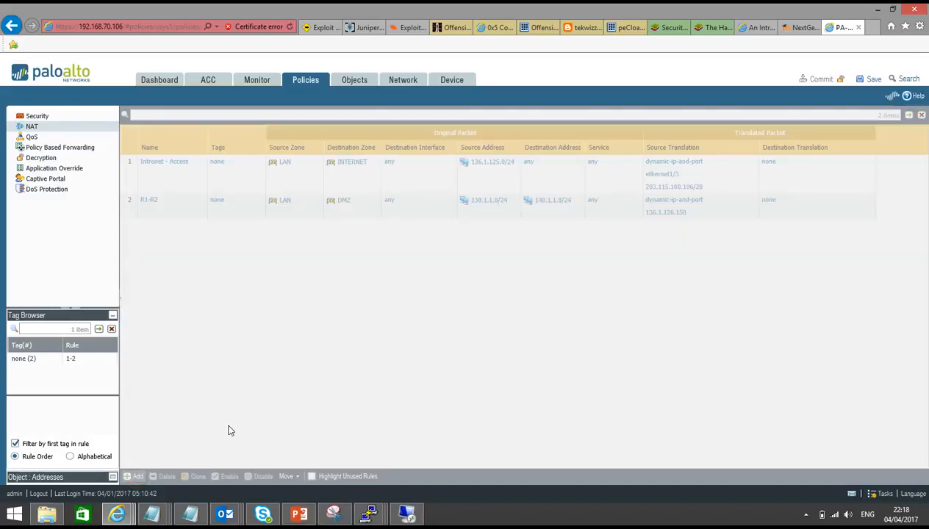
type("Port Forwarding")
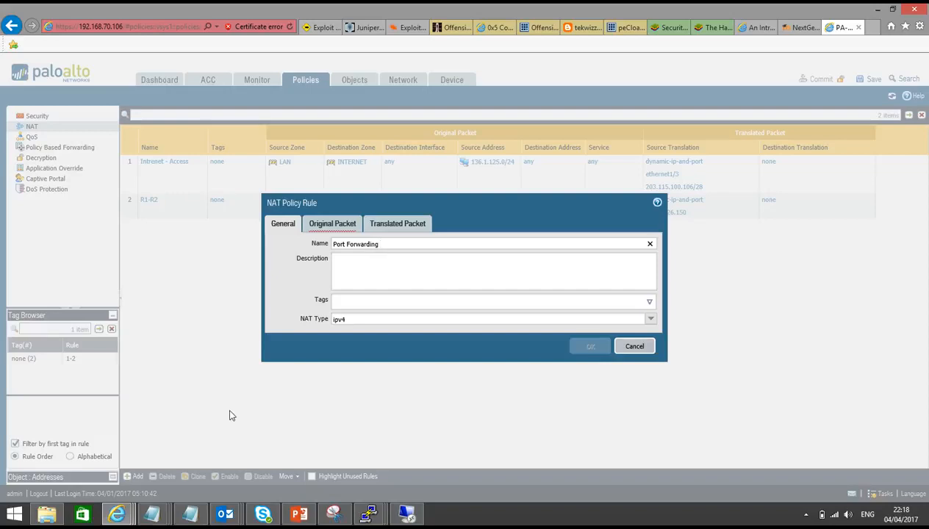
Step: Set the NAT rule's original packet source zone and destination zone both to INTERNET
left_click(332, 225)
left_click(288, 368)
left_click(300, 298)
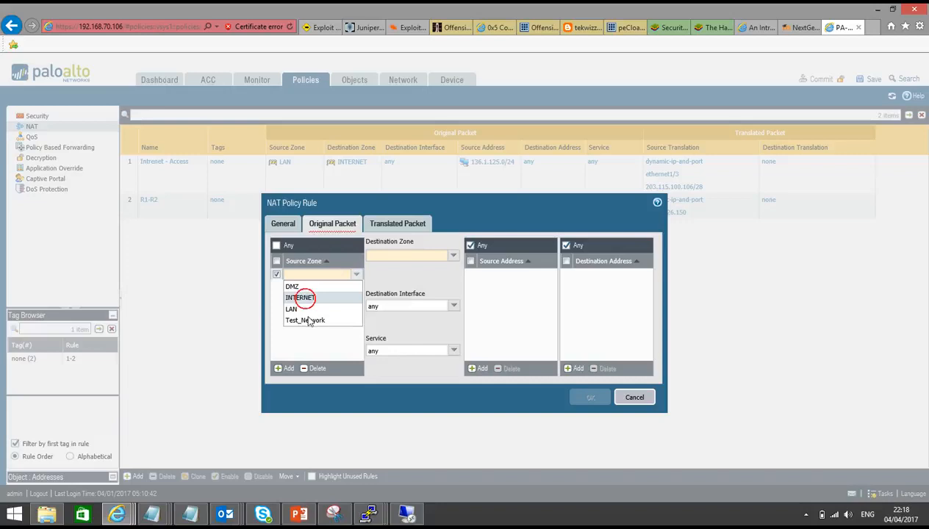
left_click(308, 326)
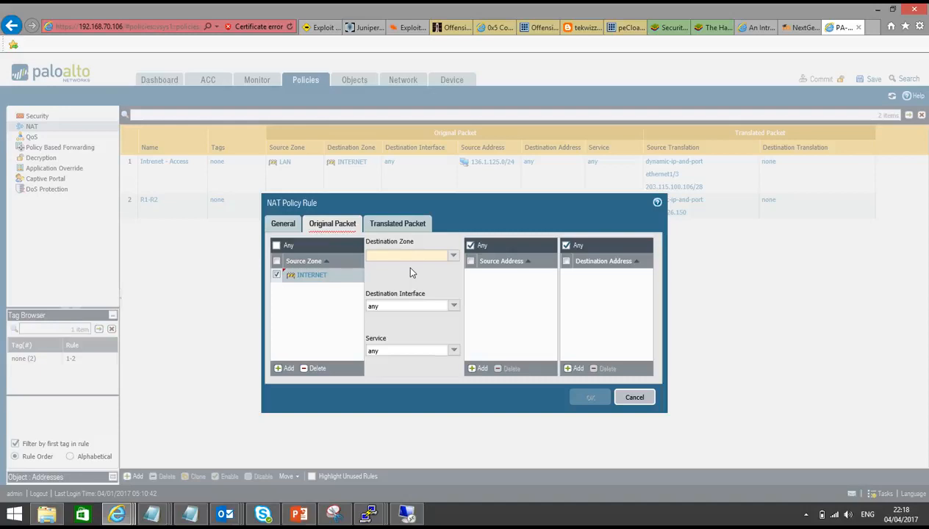
left_click(453, 256)
left_click(414, 279)
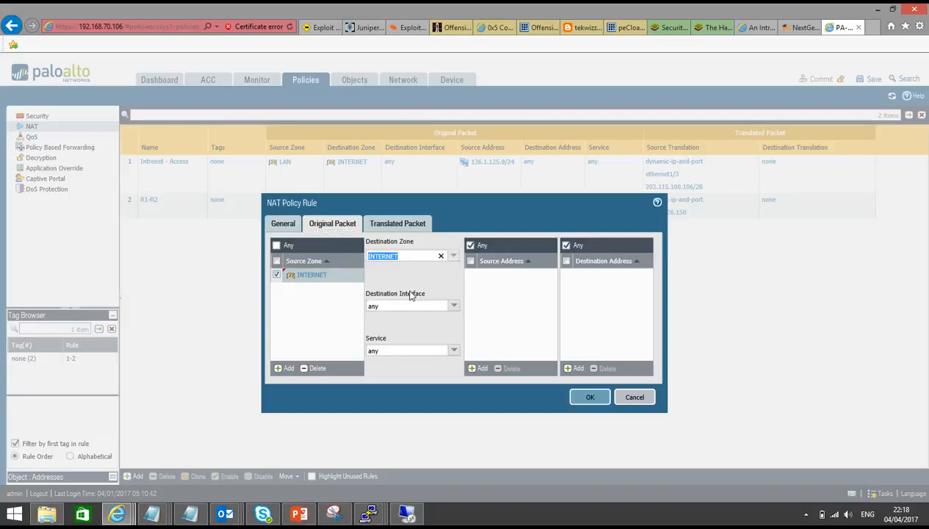
left_click(411, 277)
Step: Open whatismyip.com in a new browser tab and copy your public IP address
left_click(872, 28)
type("whatismyip.com/")
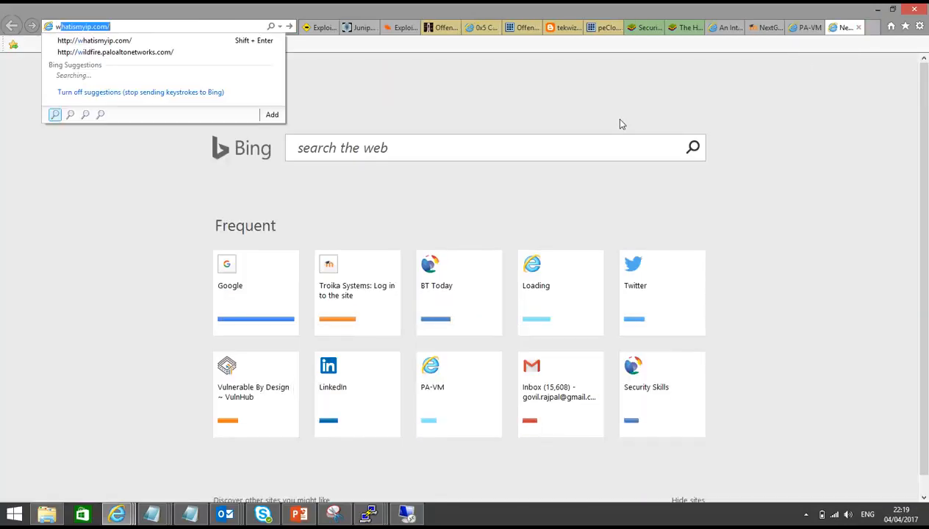
key("Return")
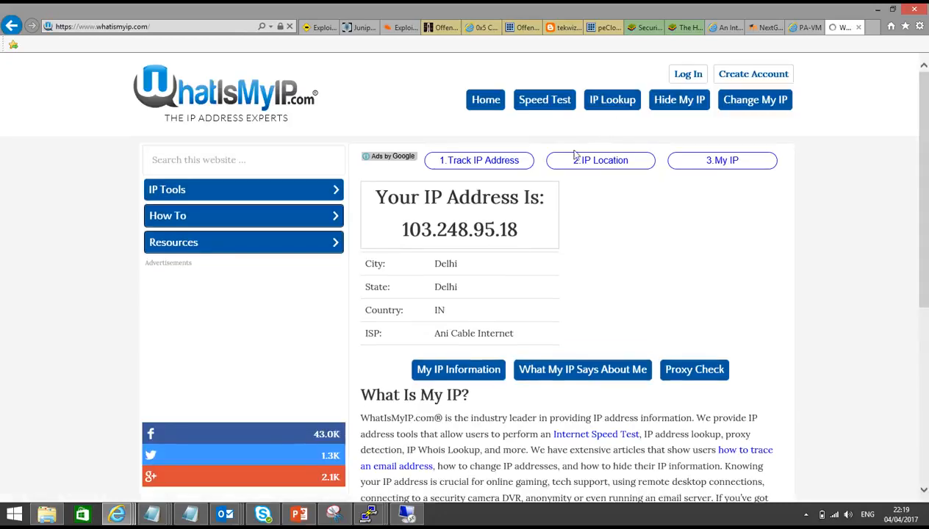
mouse_move(518, 231)
left_mouse_down()
mouse_move(390, 227)
mouse_move(499, 231)
left_mouse_up()
right_click(500, 231)
left_click(522, 248)
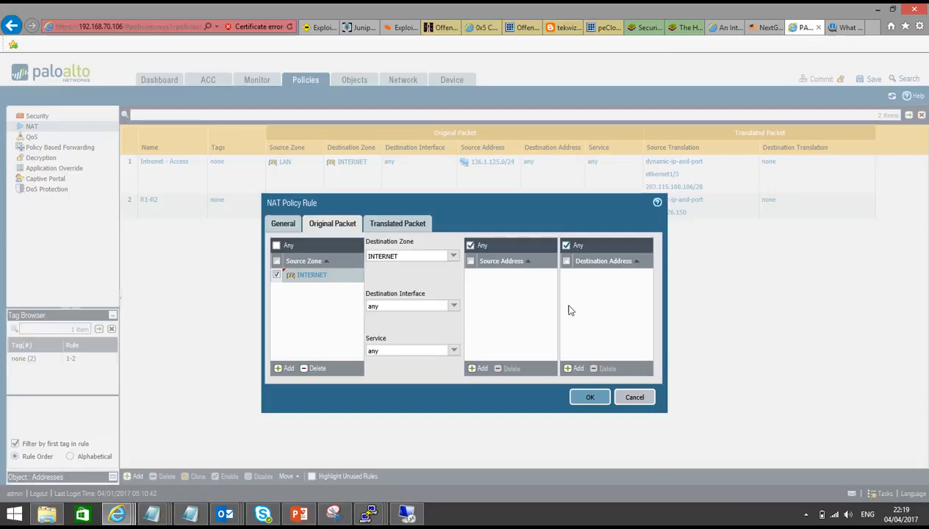
Step: Return to the NAT rule and add the copied public IP with a /32 suffix as the source address
left_click(808, 28)
left_click(483, 368)
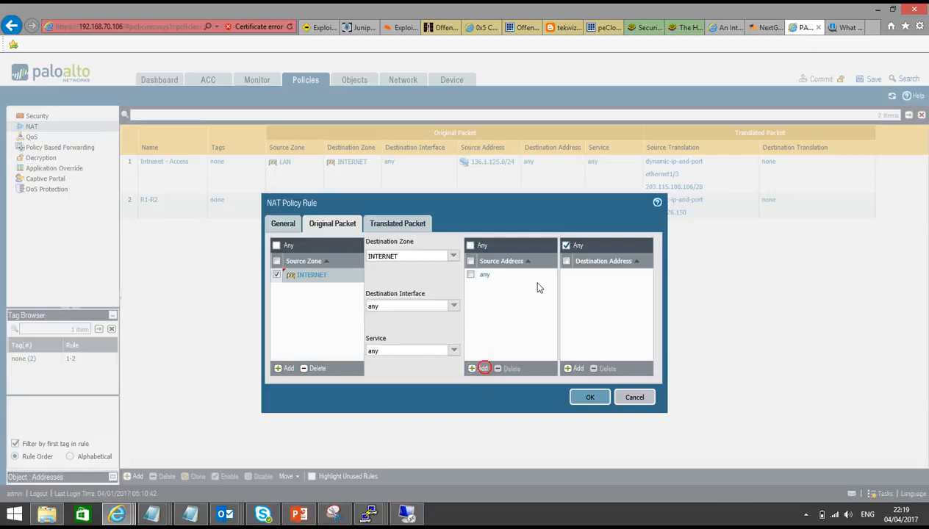
key("ctrl+v")
type("/32")
left_click(591, 328)
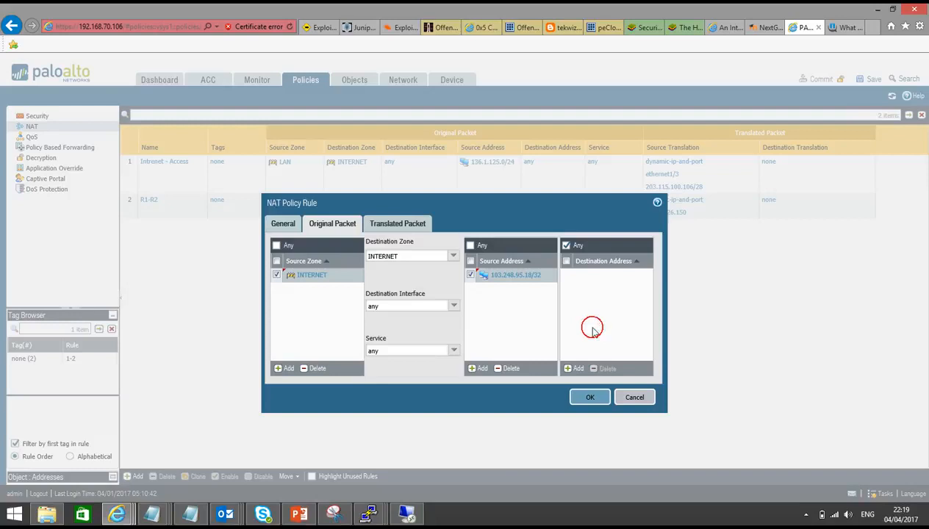
Step: Add 203.115.100.105 as the NAT rule's original packet destination address
left_click(576, 368)
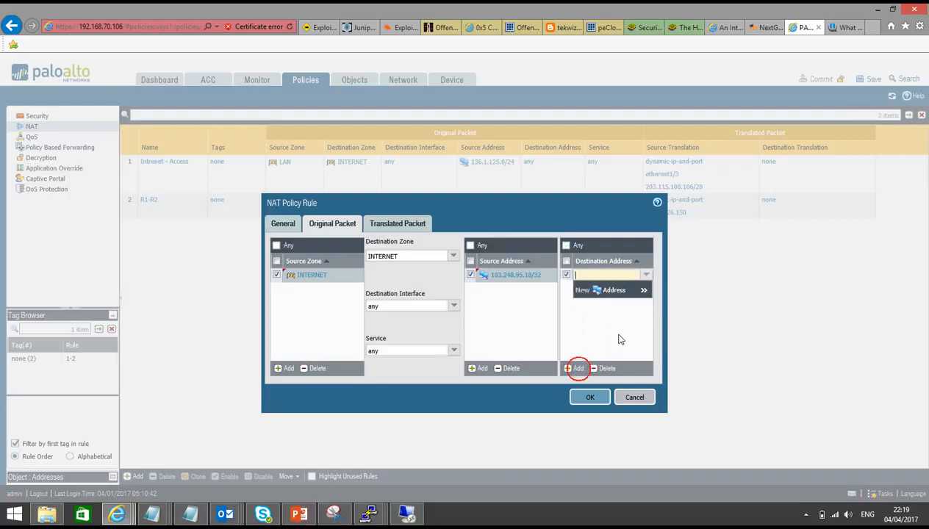
type("203.11")
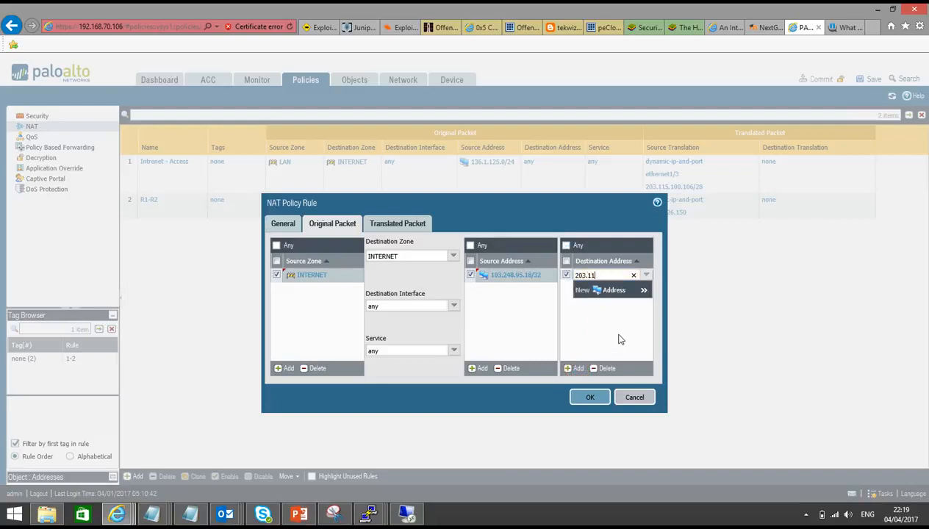
type("5.100.")
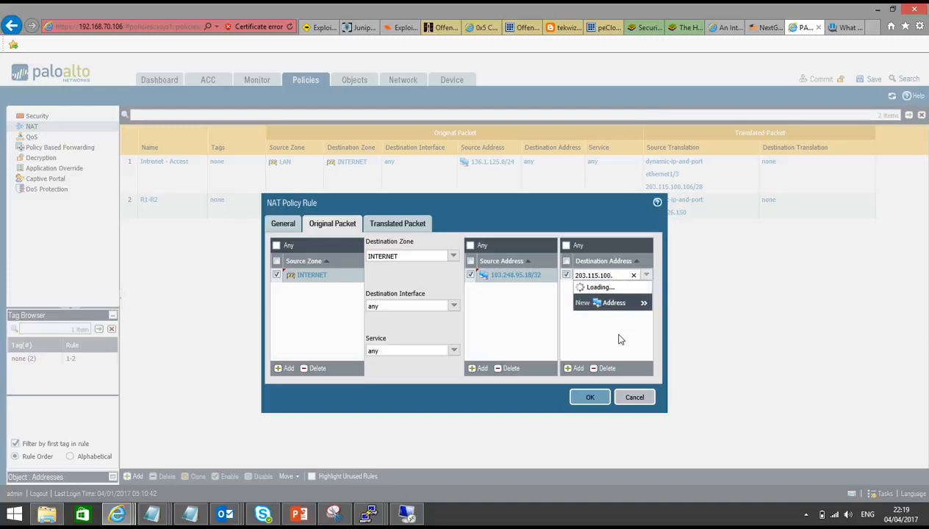
type("105")
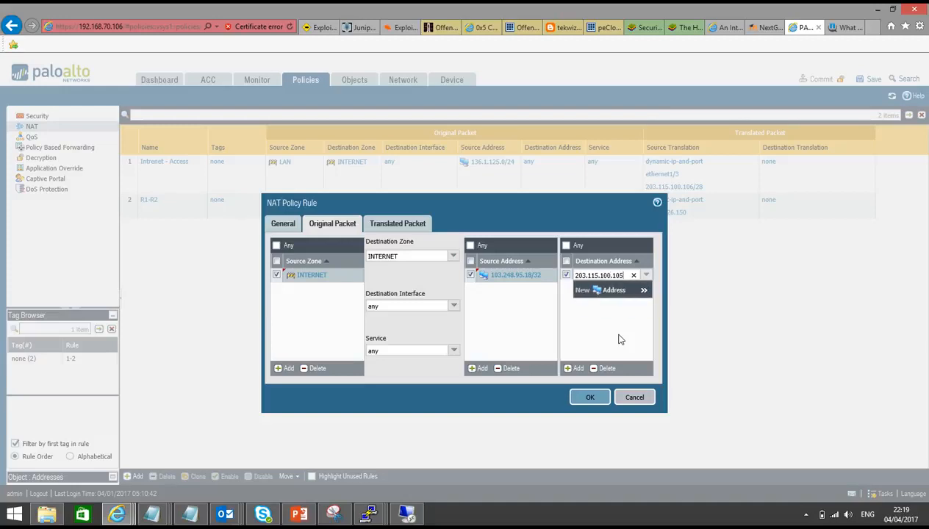
left_click(619, 338)
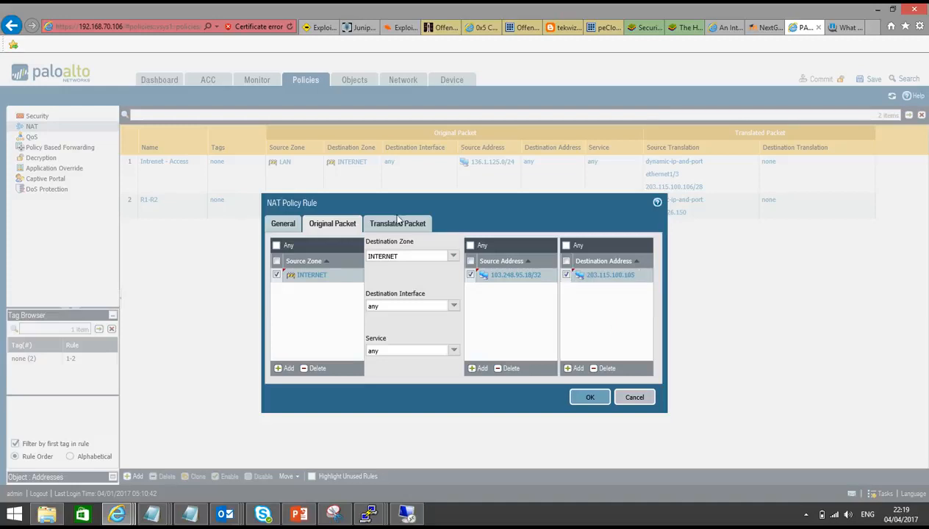
Step: Enable destination address translation to 136.1.126.120 with translated port 22
left_click(397, 223)
left_click(477, 243)
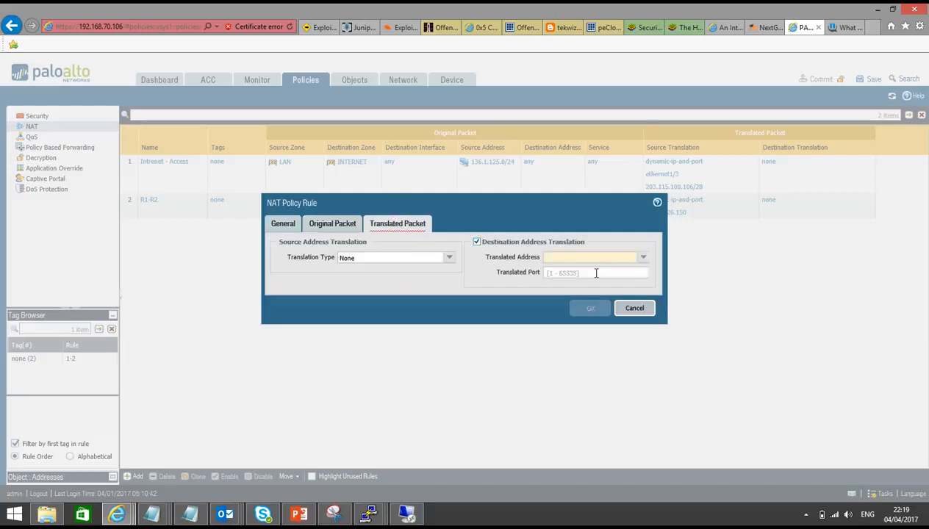
left_click(615, 256)
type("136.1.126")
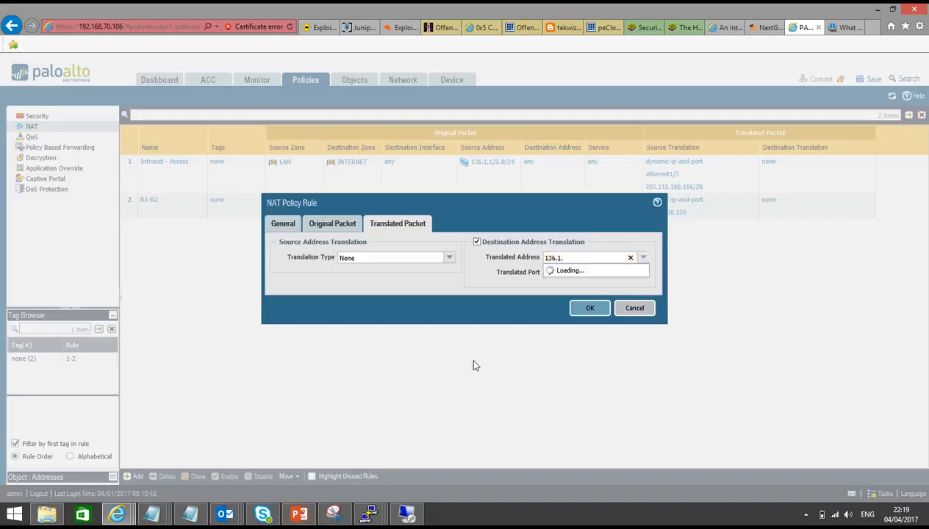
type(".120")
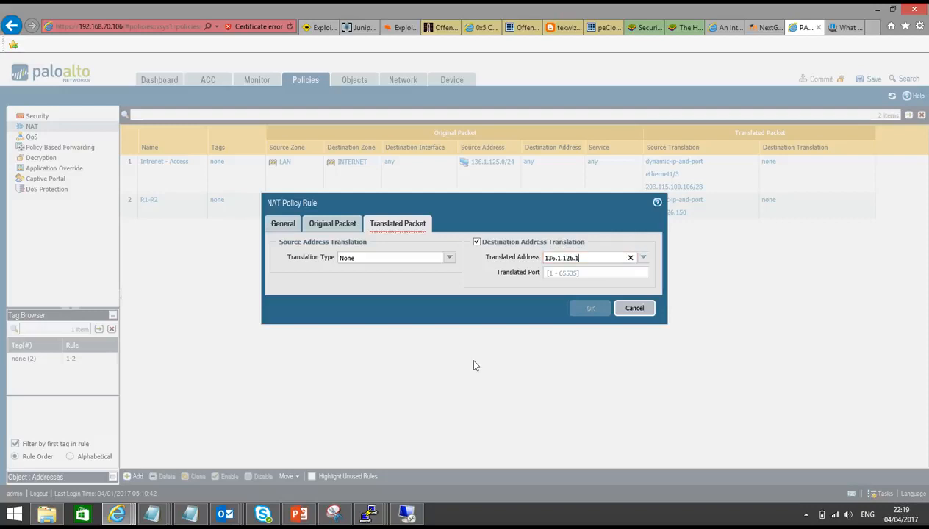
left_click(564, 274)
type("22")
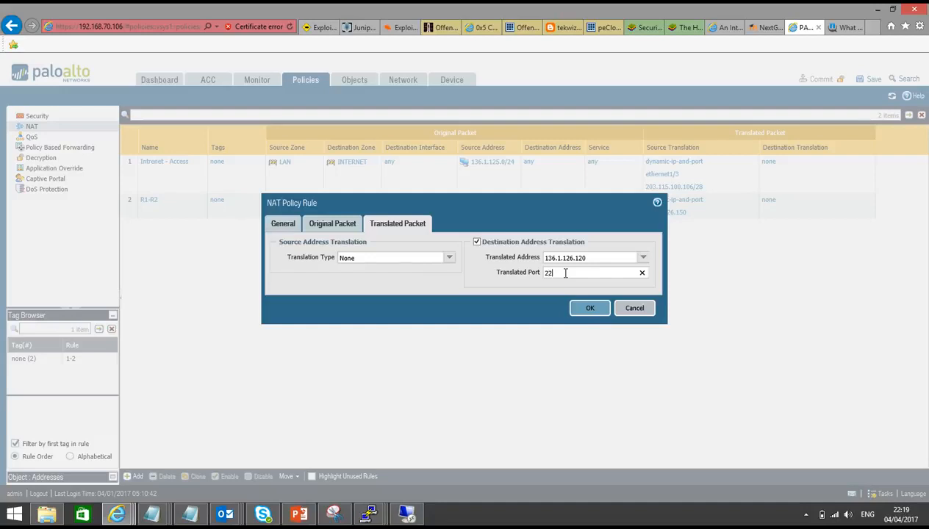
Step: Create a new TCP service named TCP_10000 with destination port 10000 and use it as the rule's service
left_click(340, 229)
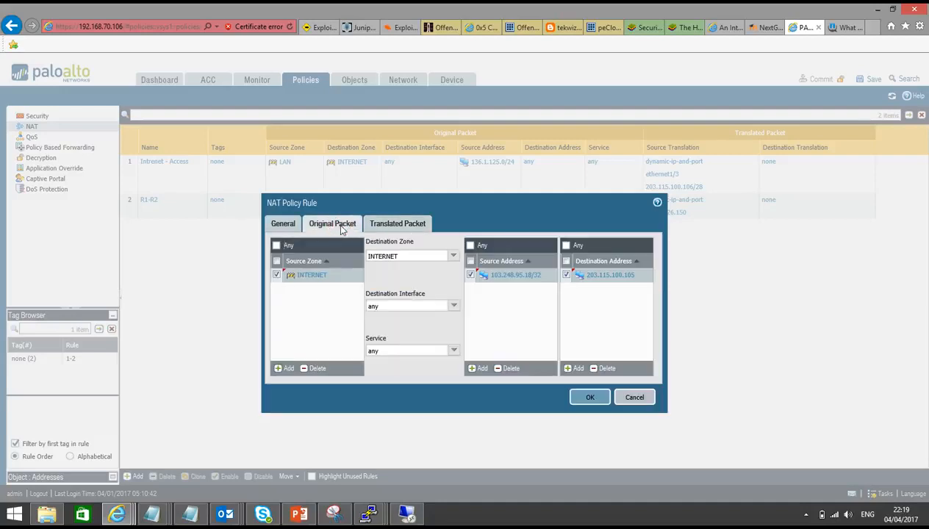
left_click(453, 352)
left_click(406, 424)
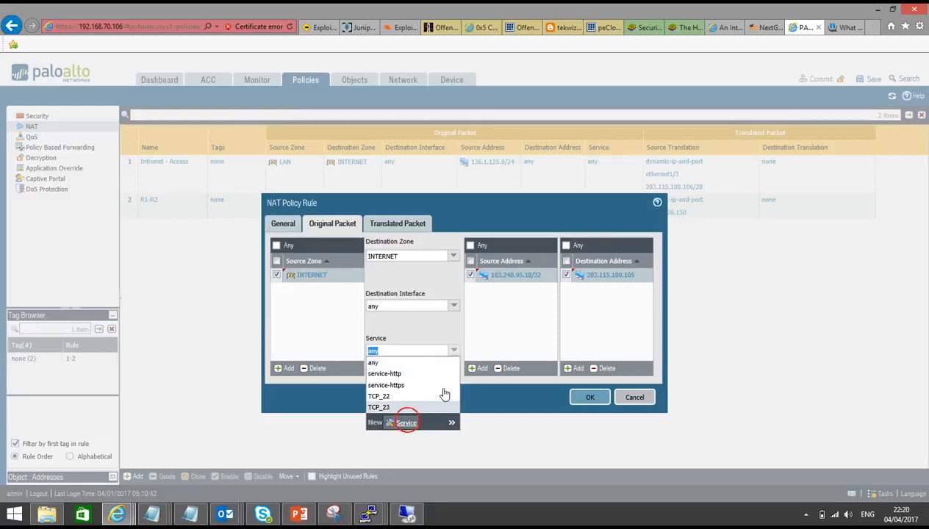
type("TCP_10000")
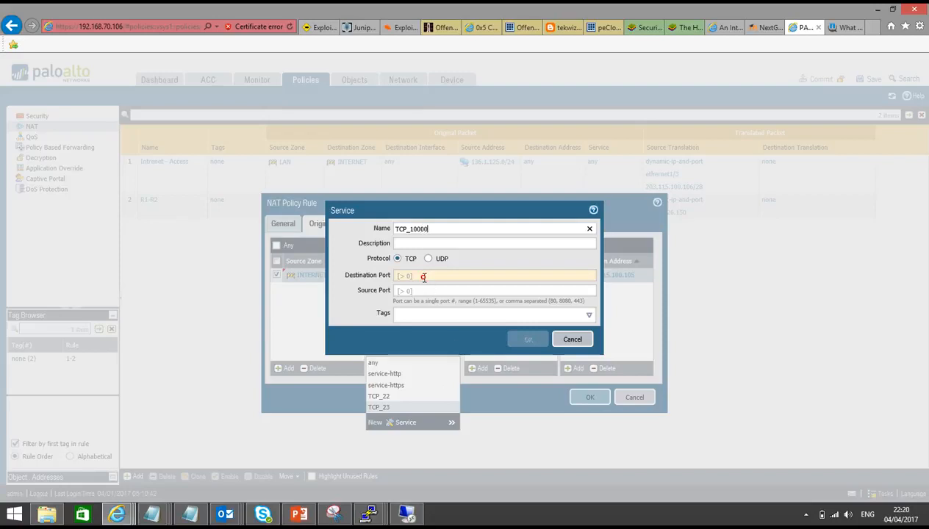
left_click(423, 277)
type("10000")
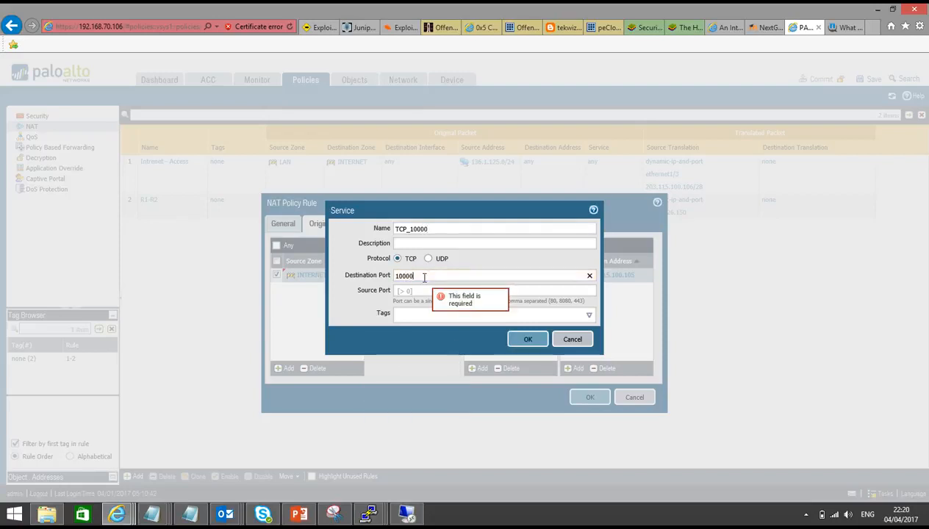
left_click(524, 339)
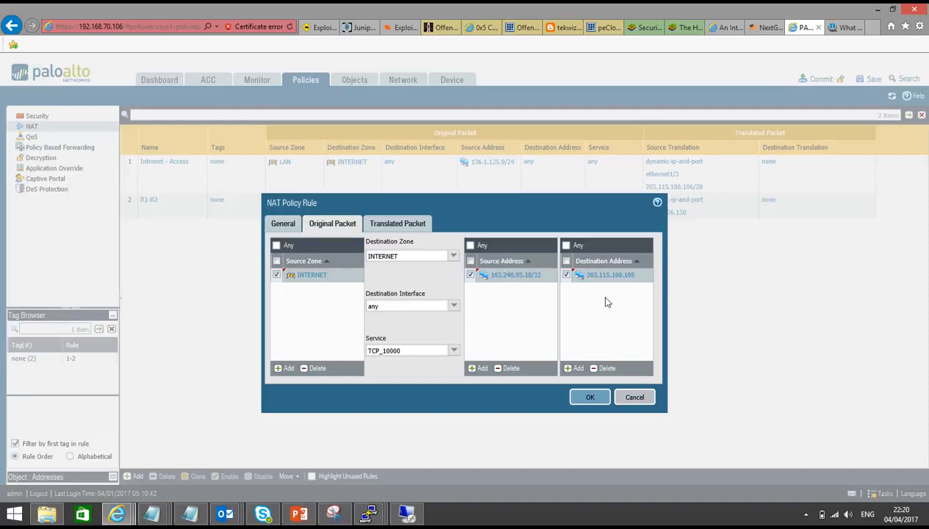
Step: Review the translated packet settings and save the Port Forwarding NAT rule
left_click(396, 224)
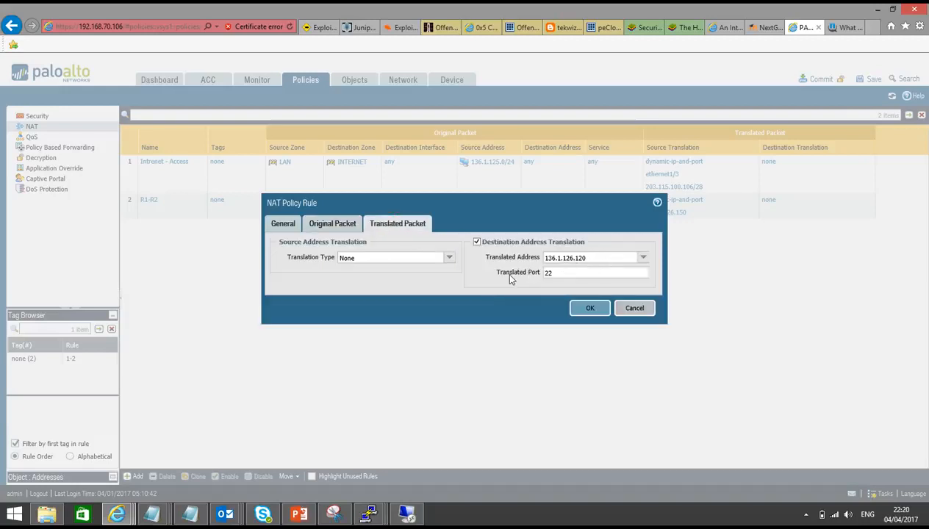
left_click(588, 307)
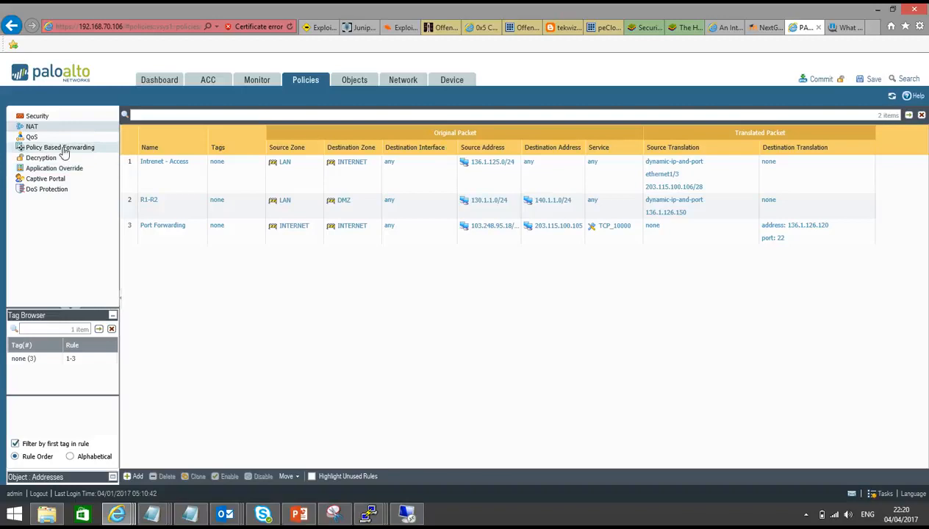
Step: Add a new security policy rule named Port Forwarding
left_click(37, 116)
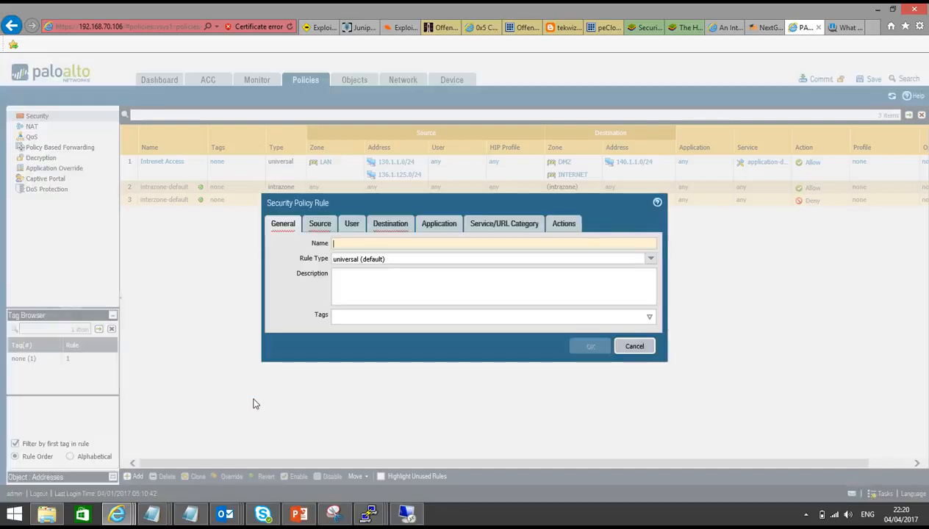
type("Port")
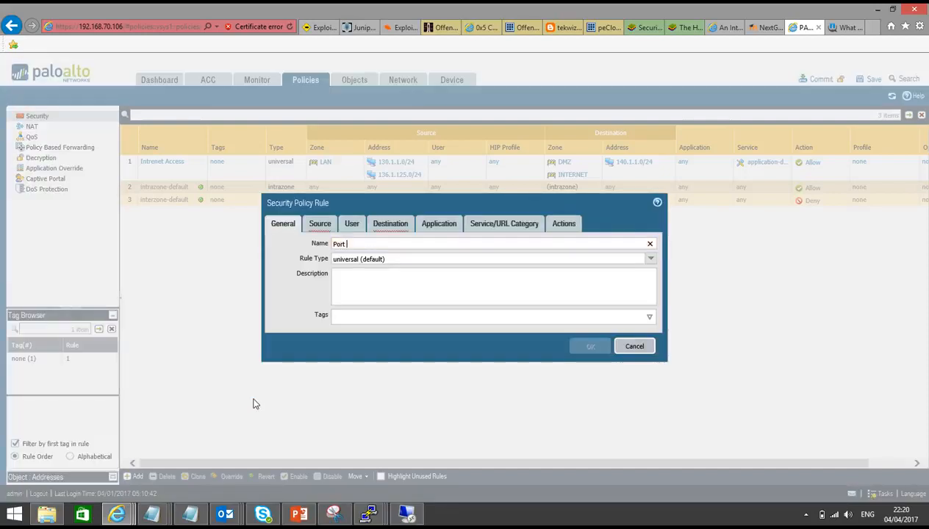
type(" Forwarding")
Step: Set the security rule's source zone to INTERNET and add source address 103.248.95.18
left_click(319, 224)
left_click(289, 368)
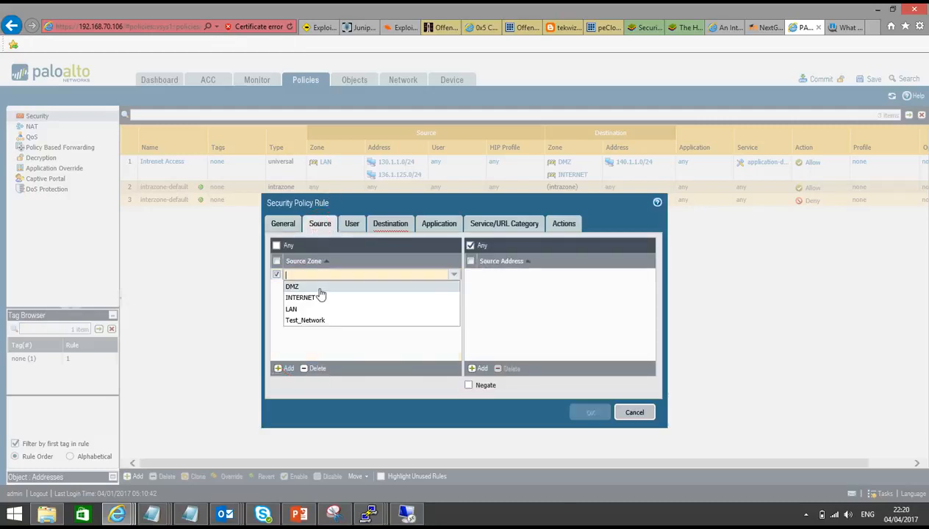
left_click(307, 296)
left_click(472, 368)
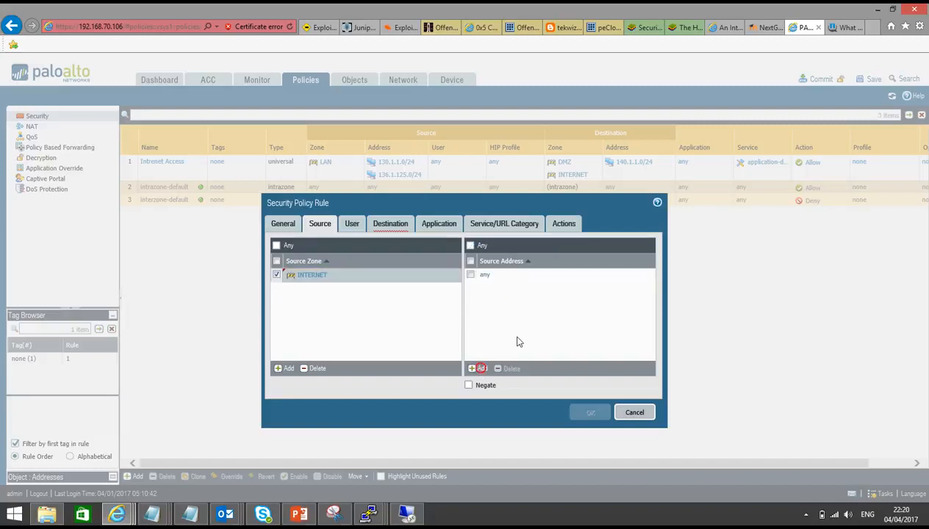
type("103.248.95.18")
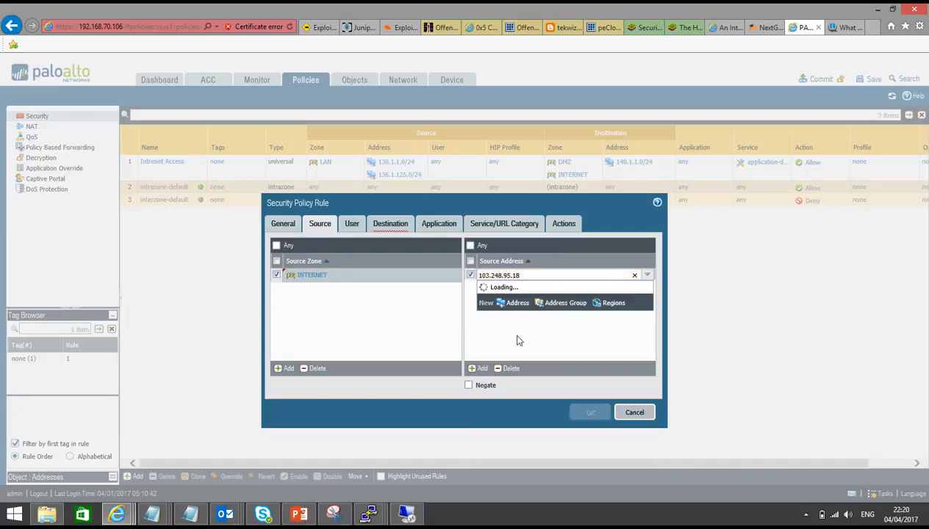
type("/32")
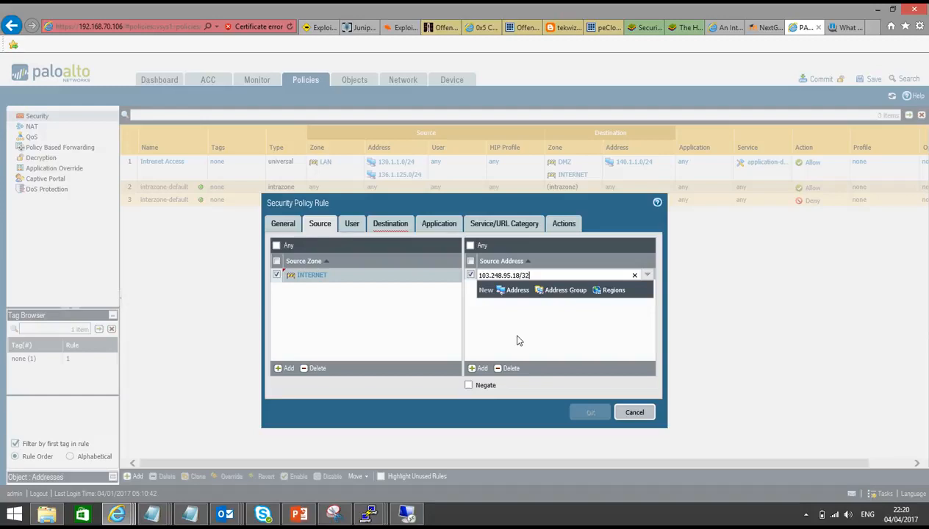
left_click(517, 336)
Step: Set the rule's destination zone to DMZ and destination address to 203.115.100.105
left_click(384, 225)
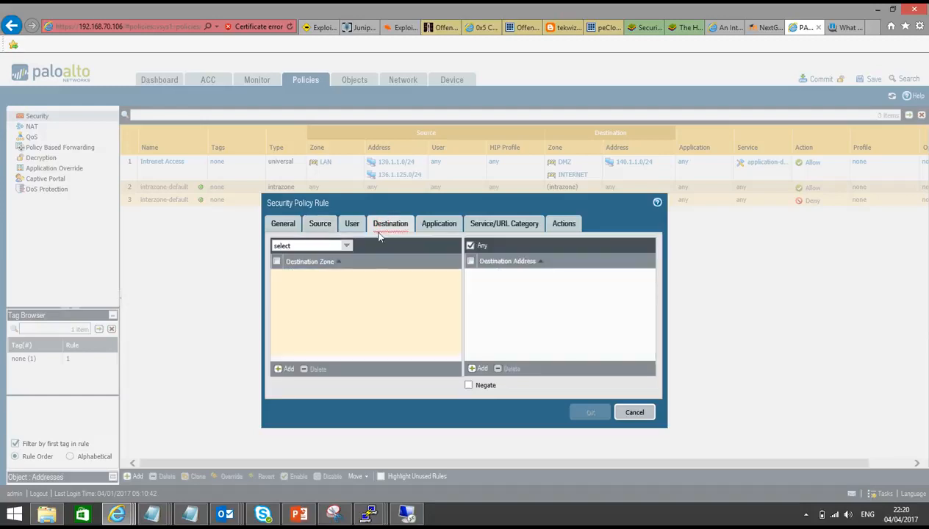
left_click(288, 371)
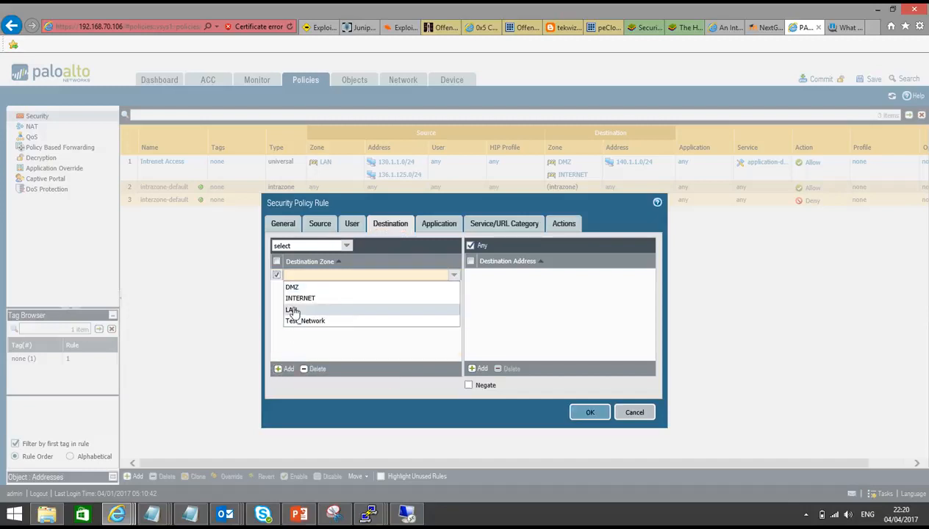
left_click(293, 288)
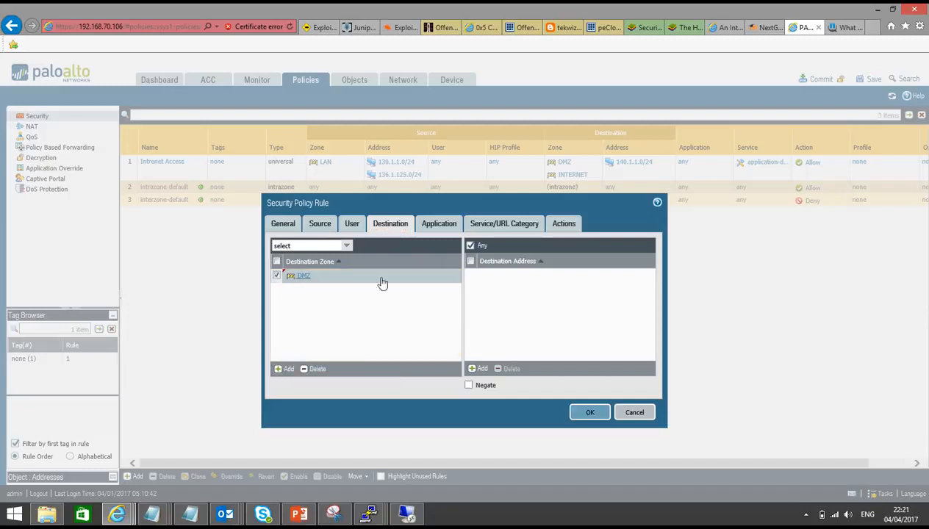
left_click(478, 369)
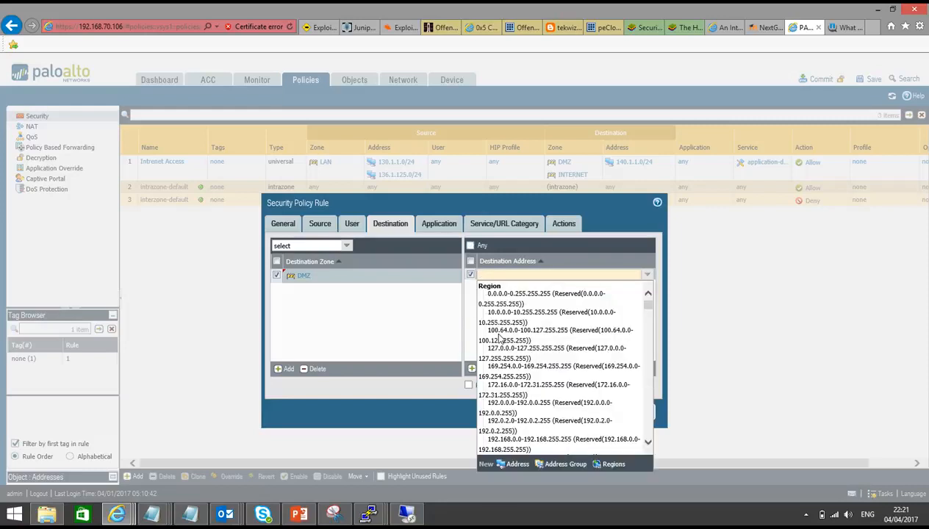
type("203.")
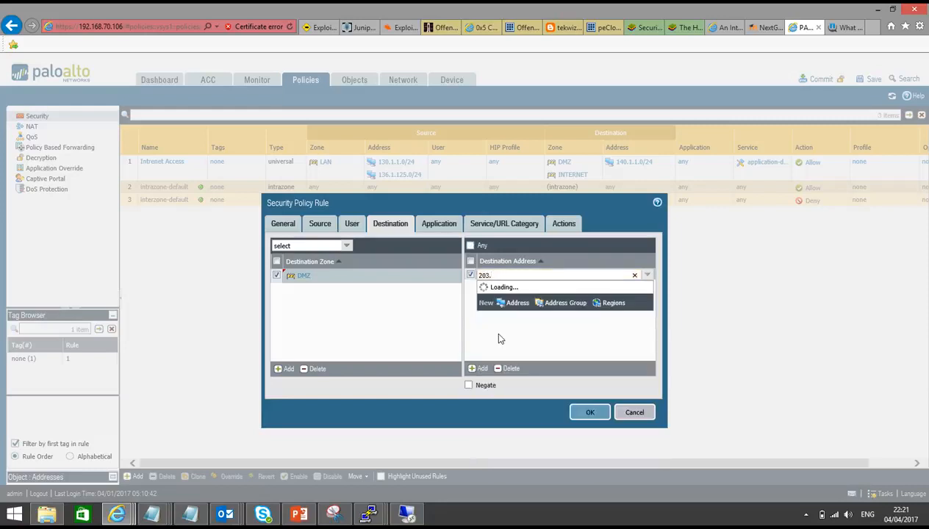
type("115")
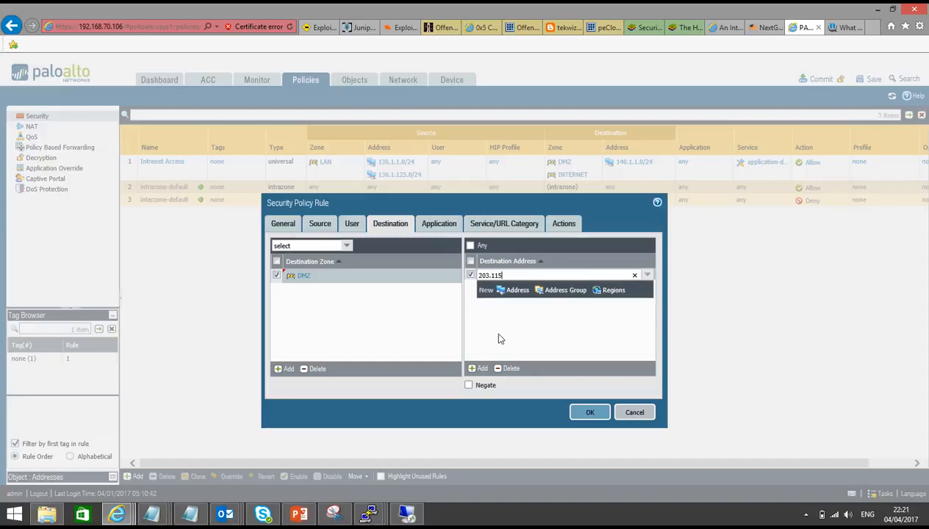
type(".100.105")
left_click(498, 339)
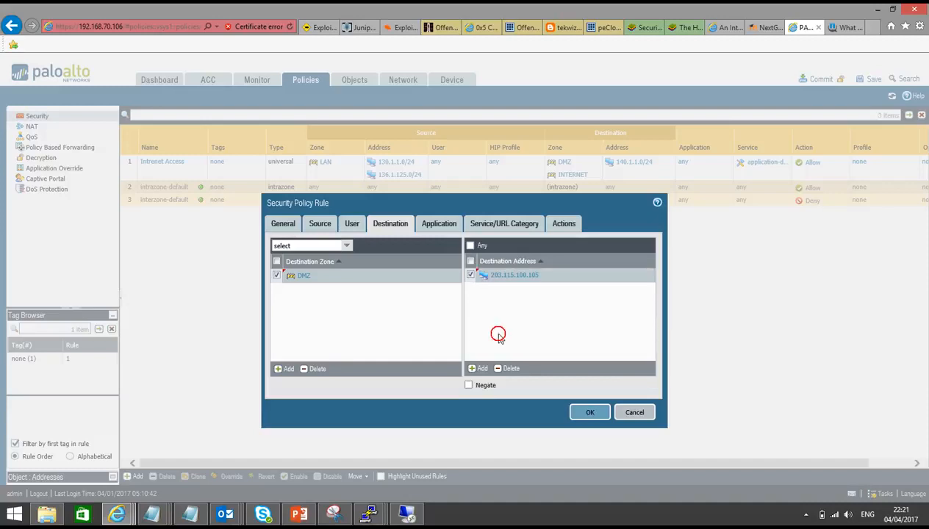
Step: Review the application, service and action settings, toggle Log at Session End, and save the security rule
left_click(436, 224)
left_click(479, 224)
left_click(568, 225)
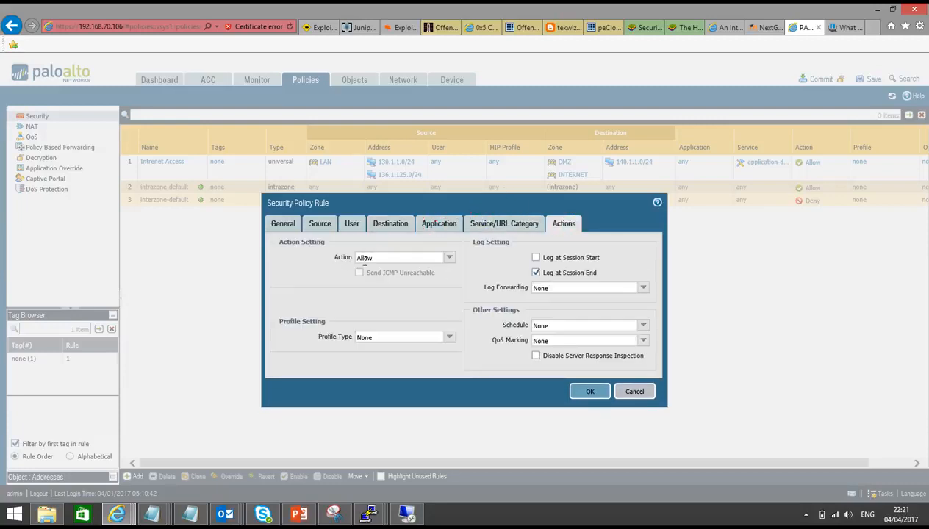
left_click(536, 272)
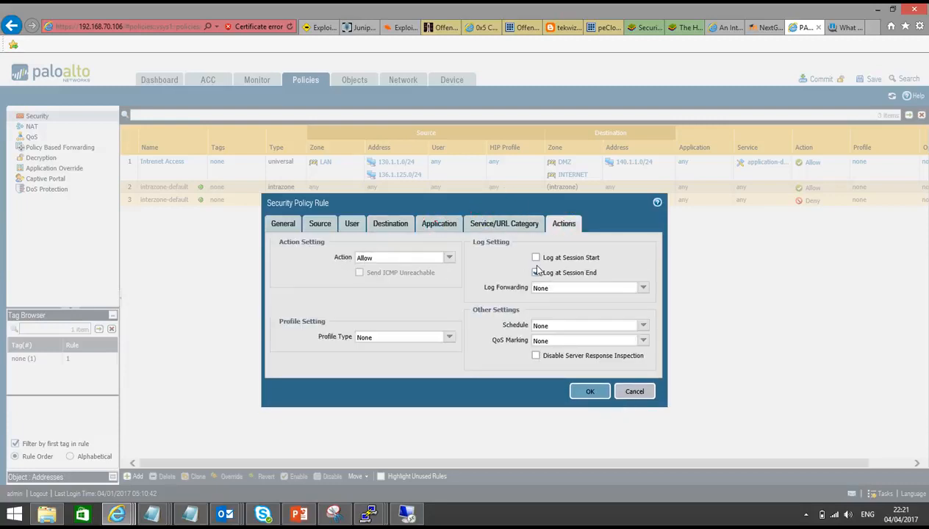
left_click(590, 391)
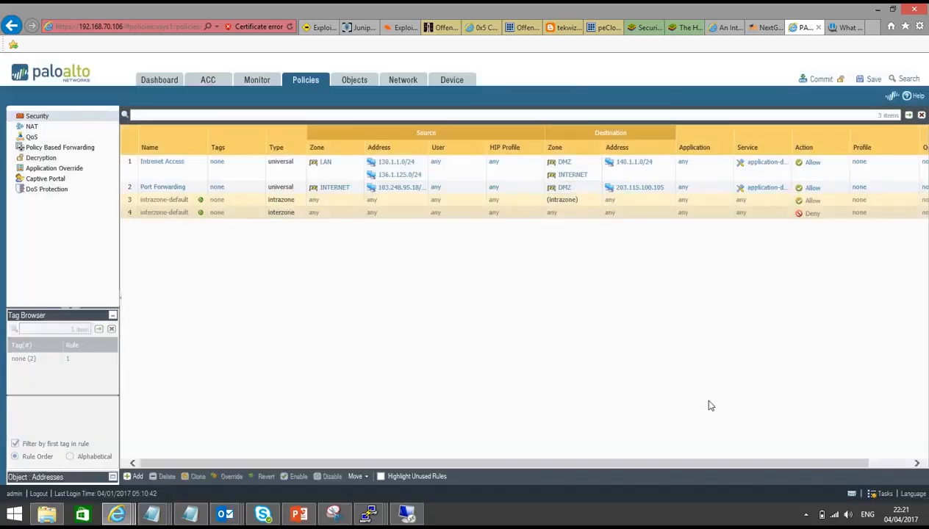
Step: Commit the firewall configuration
left_click(819, 80)
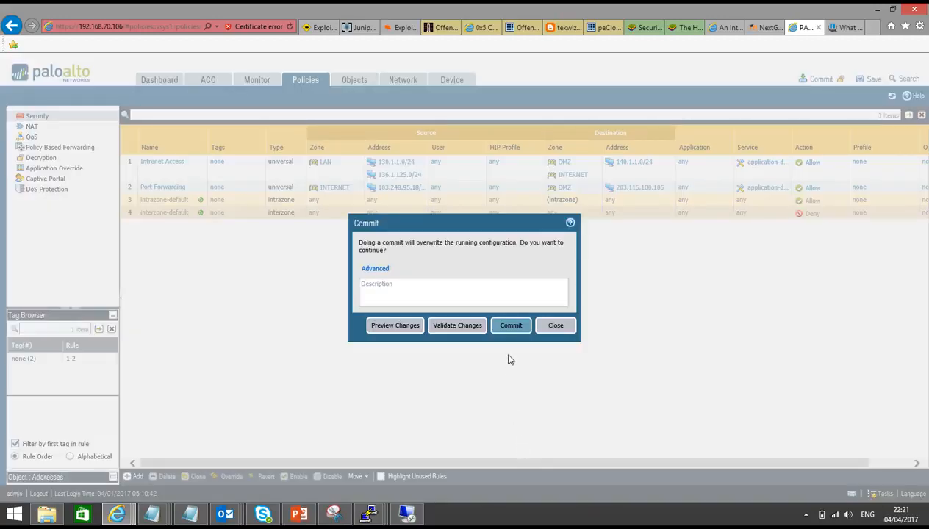
left_click(511, 326)
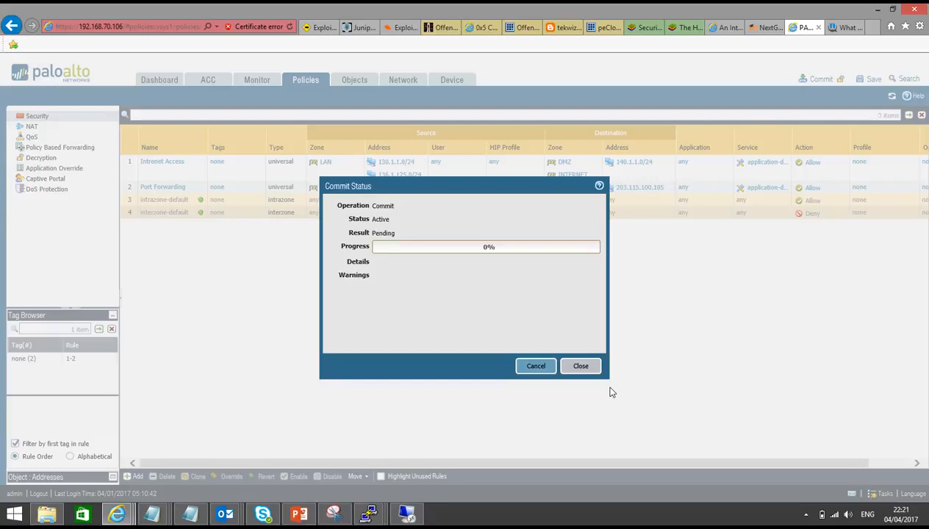
Step: In PuTTY, start a new SSH session configuration to host 203.115.100.105 on port 10000
mouse_move(370, 512)
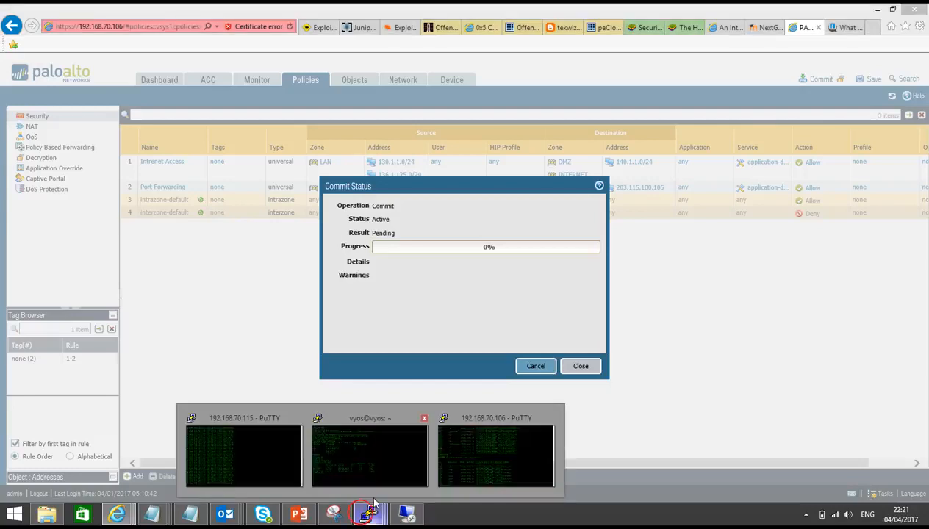
left_click(494, 446)
right_click(522, 7)
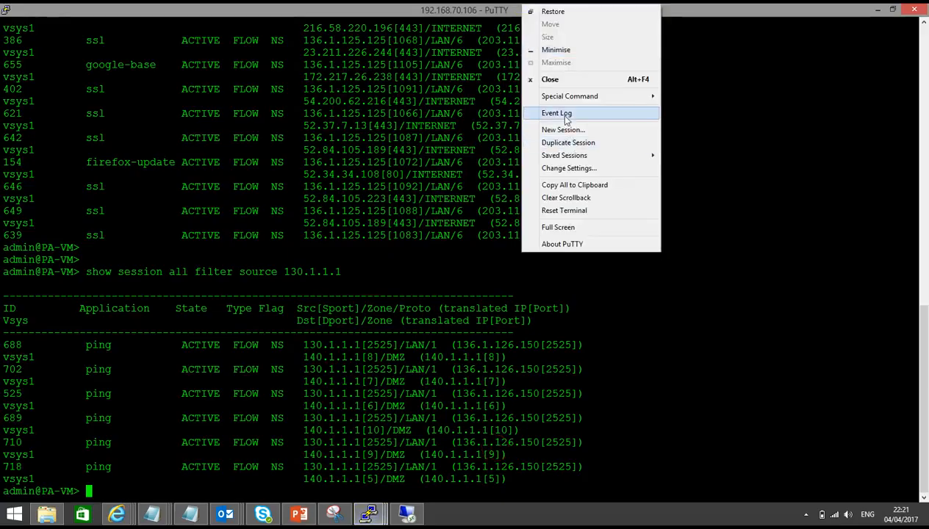
left_click(569, 135)
left_click(563, 204)
key("BackSpace")
type("10000")
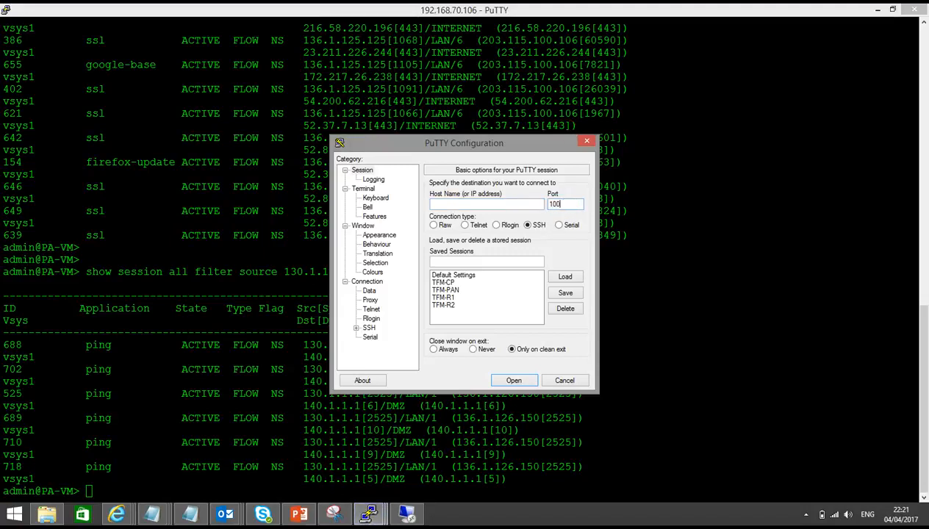
left_click(484, 204)
type("203.115.100.105")
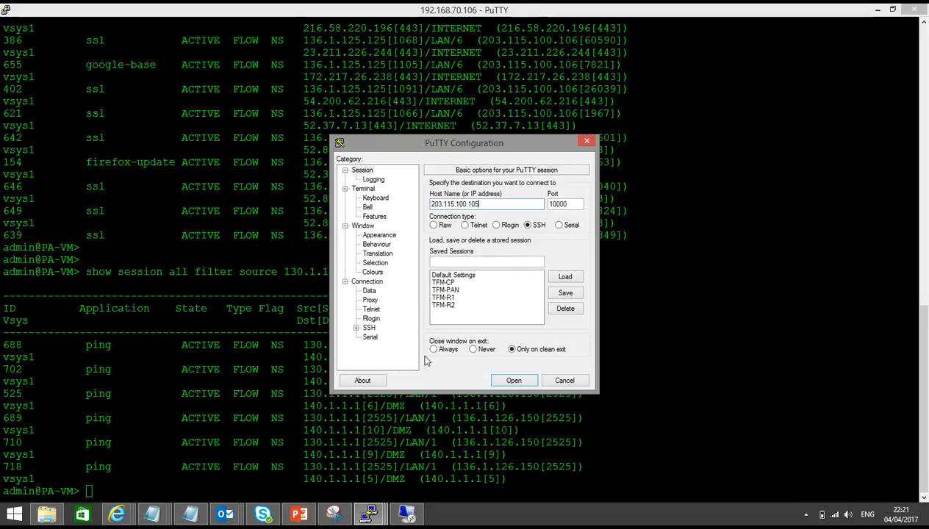
Step: Return to the firewall web interface and close the completed commit status
left_click(117, 515)
left_click(123, 461)
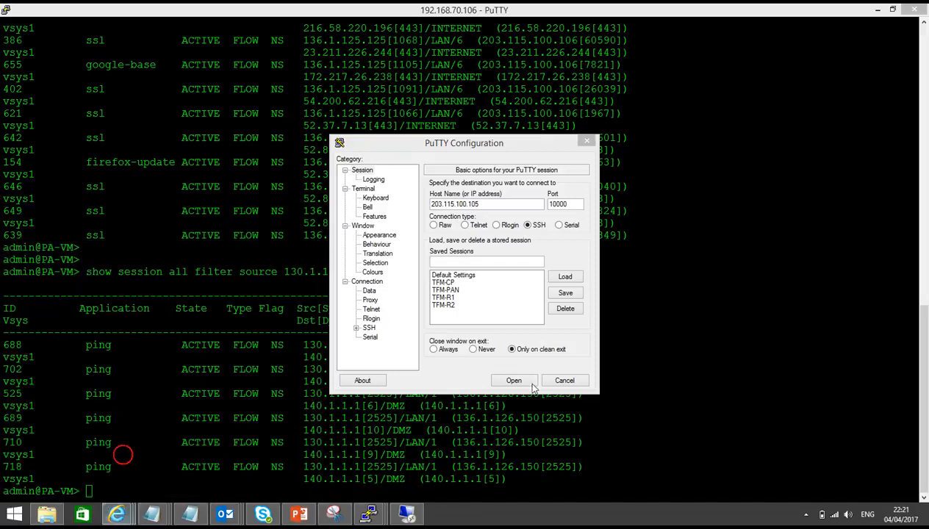
left_click(119, 513)
left_click(96, 453)
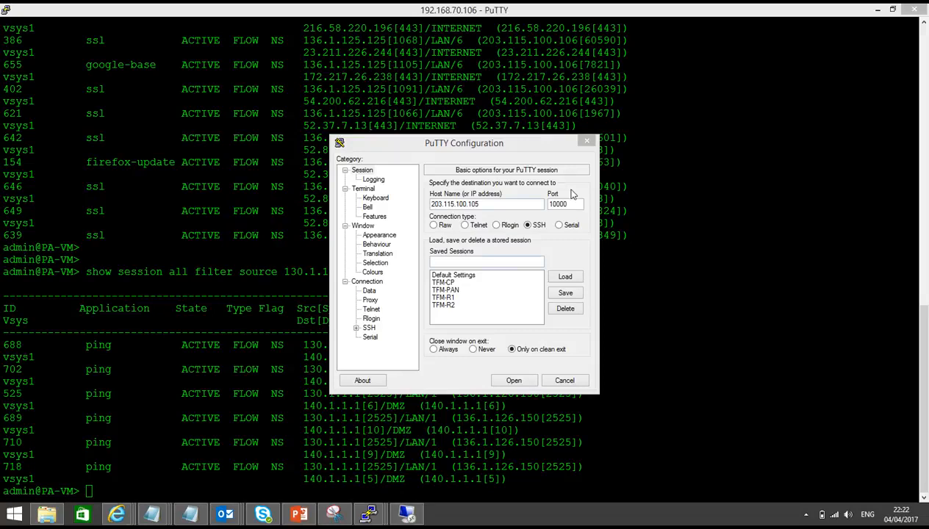
left_click(733, 251)
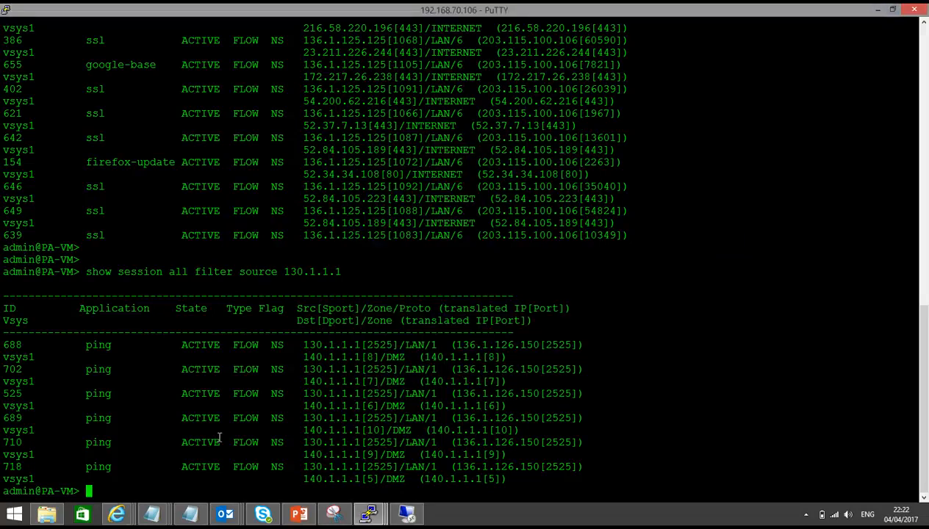
left_click(118, 513)
left_click(133, 475)
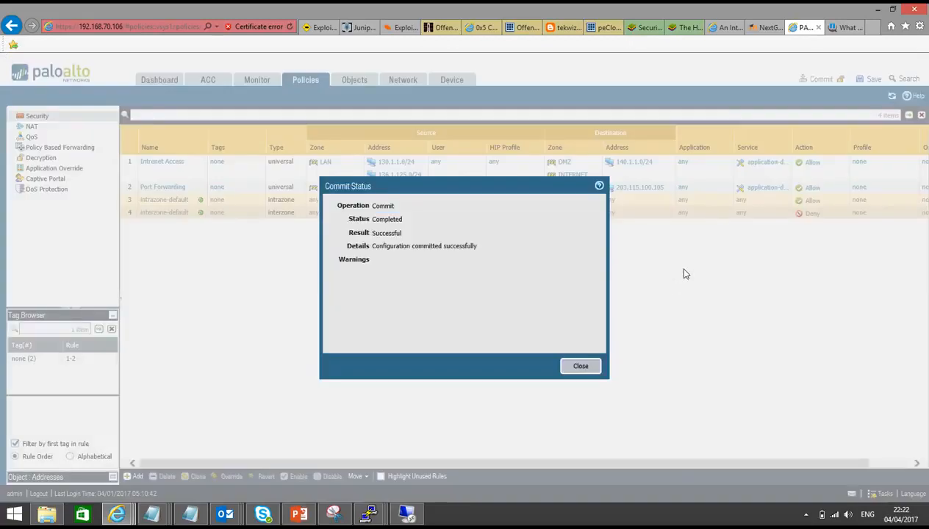
left_click(586, 367)
Step: Open the SSH connection to 203.115.100.105 on port 10000 and move its terminal window
mouse_move(383, 520)
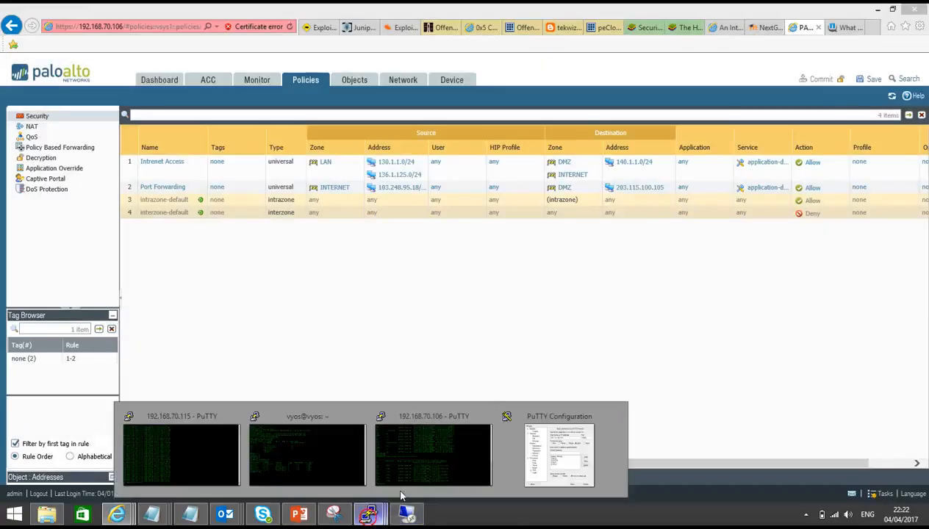
left_click(553, 455)
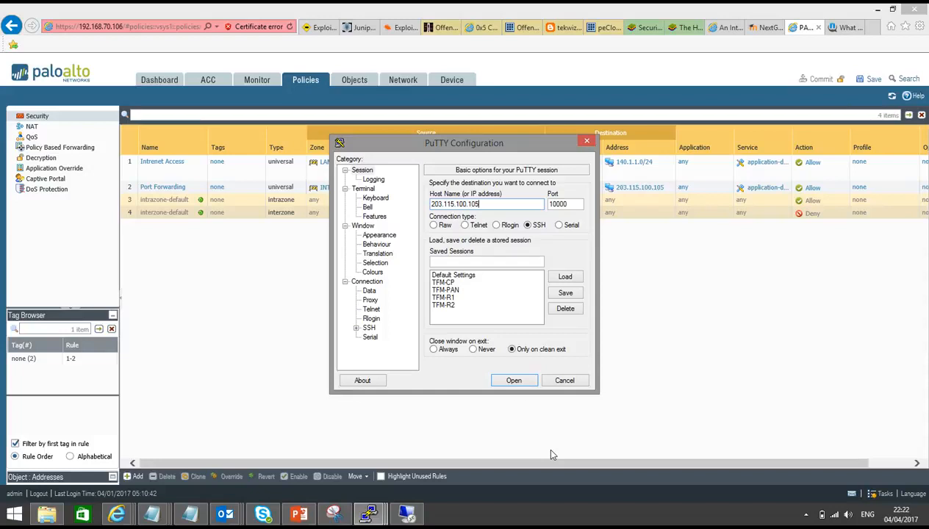
left_click(506, 380)
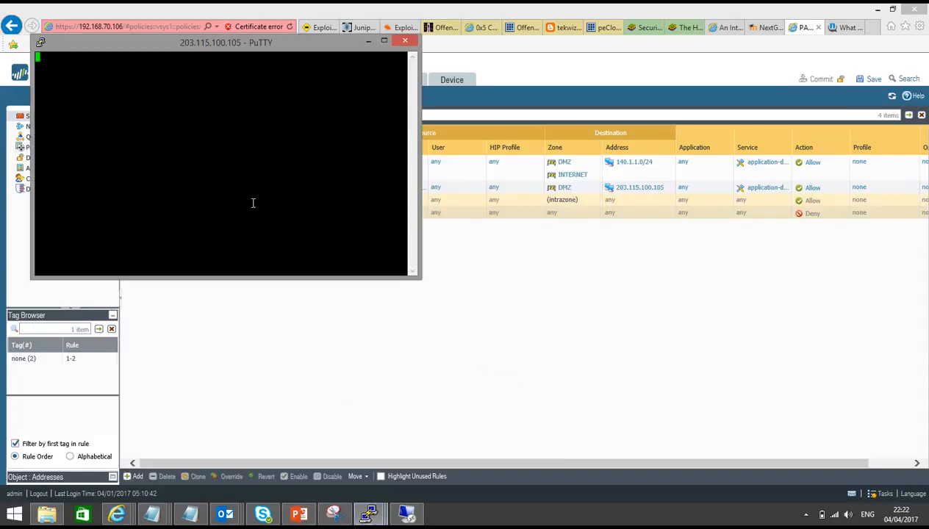
left_click_drag(228, 42, 512, 150)
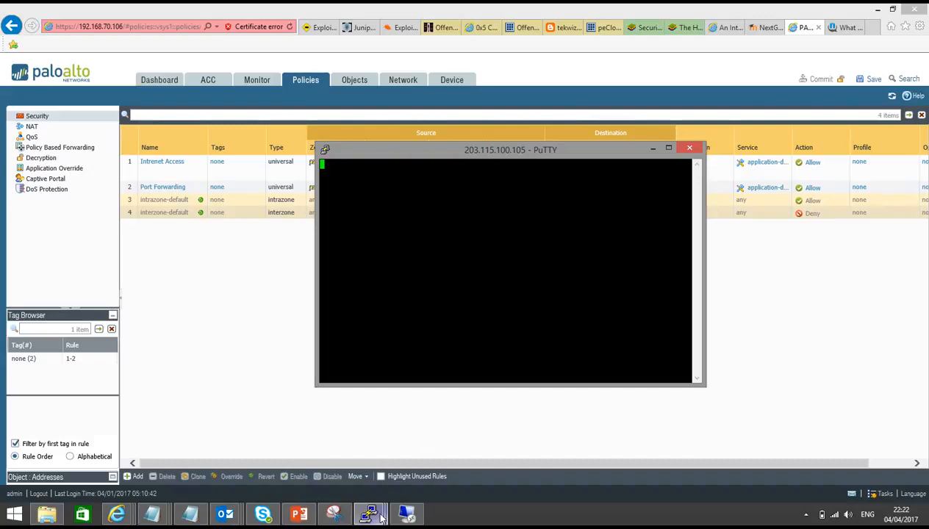
Step: In the firewall CLI, run show session all filter destination 203.115.100.105
mouse_move(372, 514)
left_click(443, 455)
key("Return")
key("Return")
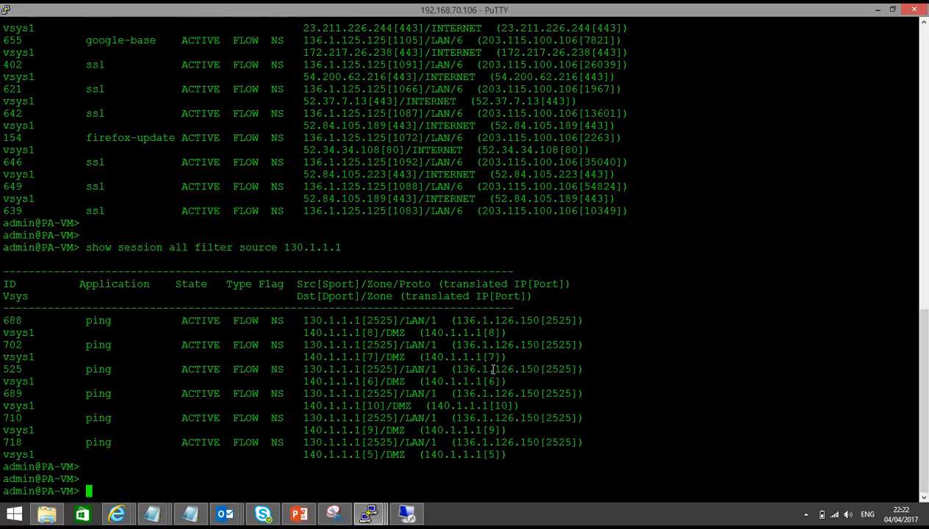
key("Up")
key("BackSpace")
key("BackSpace")
key("BackSpace")
key("BackSpace")
key("BackSpace")
key("BackSpace")
key("BackSpace")
key("BackSpace")
key("BackSpace")
key("BackSpace")
key("BackSpace")
key("BackSpace")
key("BackSpace")
key("BackSpace")
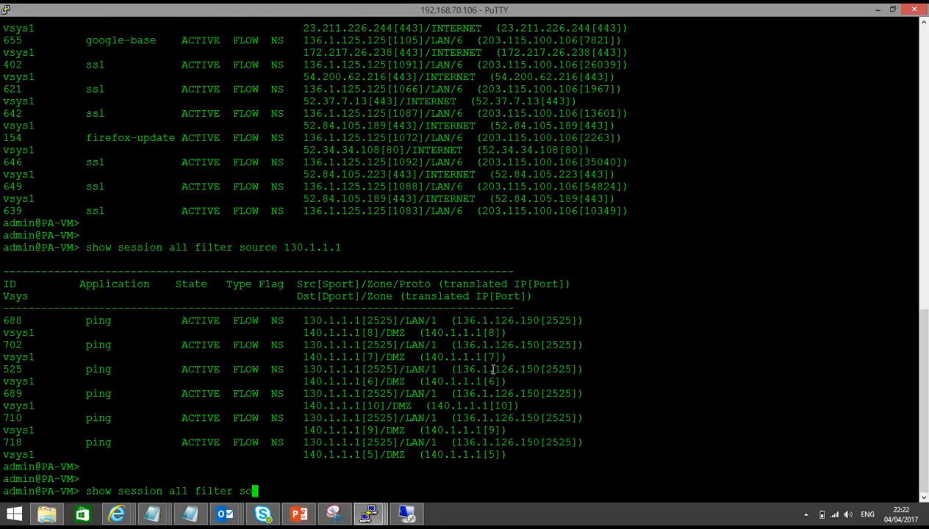
key("BackSpace")
key("BackSpace")
type("destination")
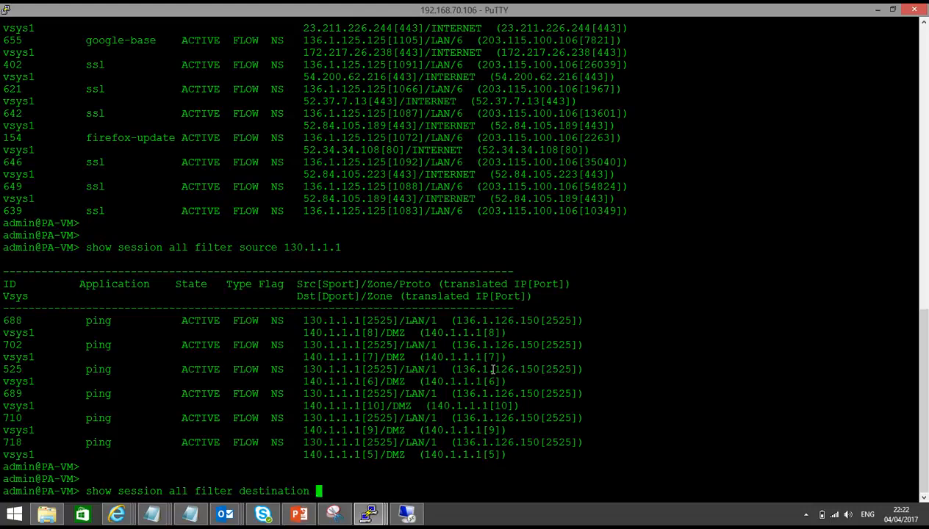
type(" 203.115.100.105")
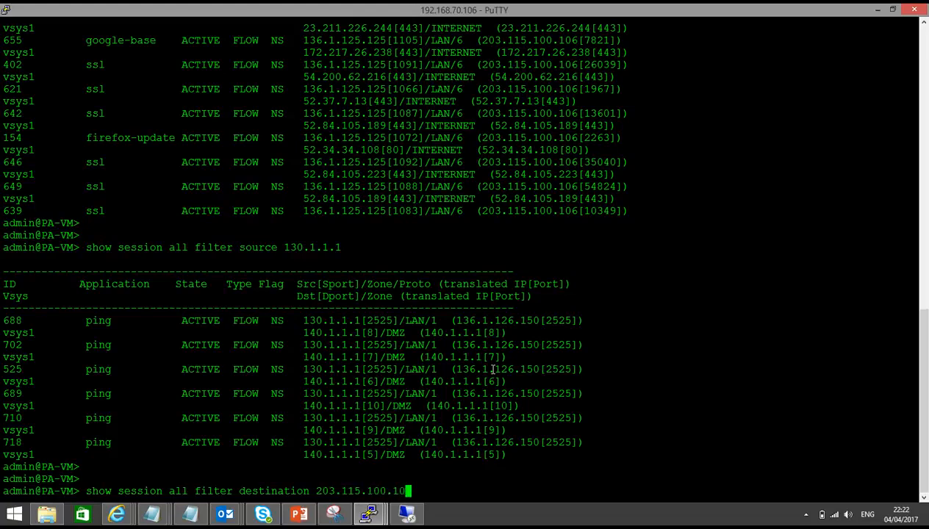
key("Return")
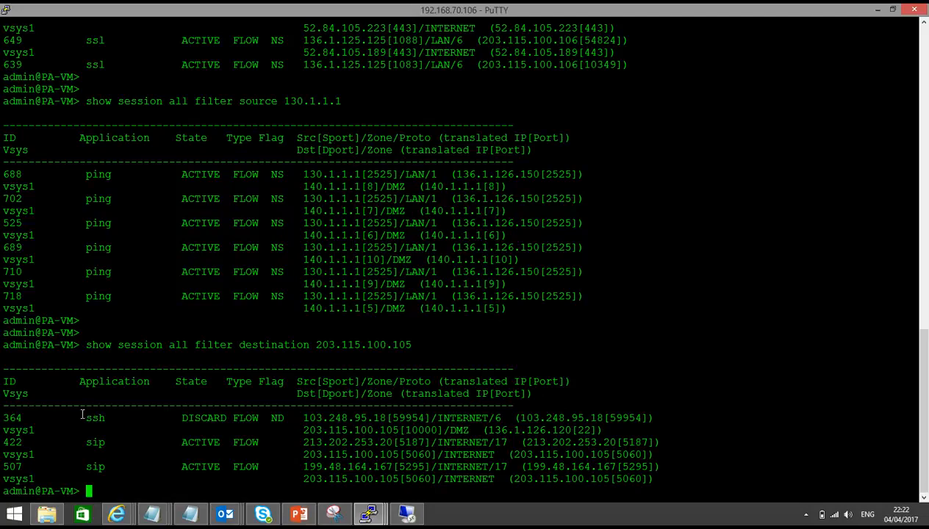
Step: Highlight the ssh session entry in the output and switch back to the firewall web interface
left_click_drag(81, 417, 254, 418)
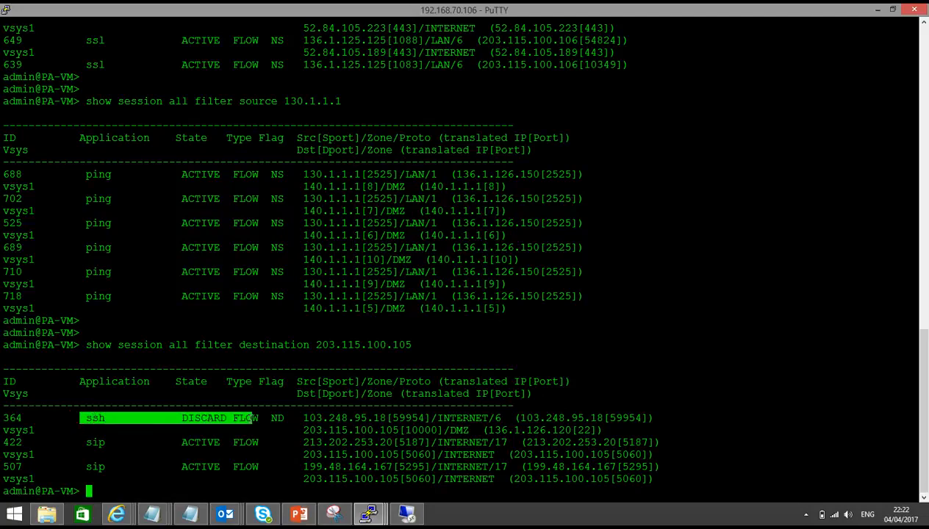
right_click(116, 513)
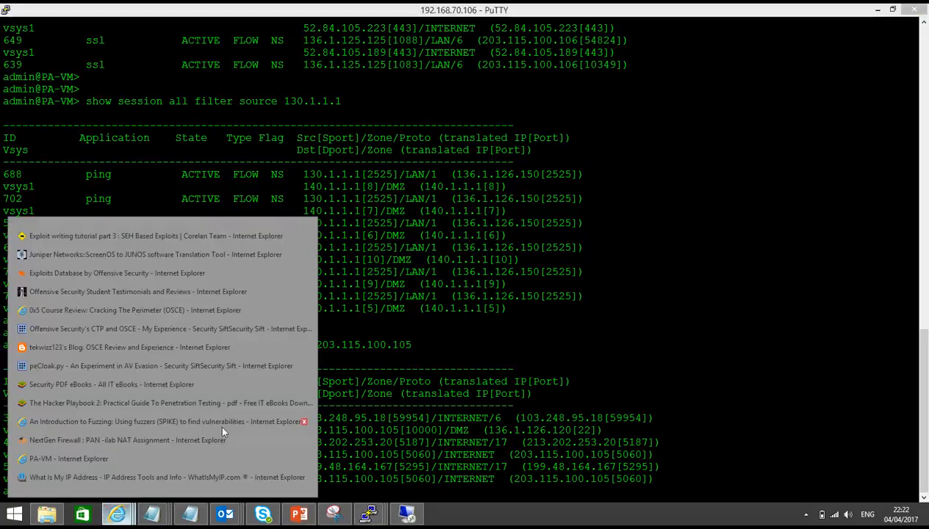
left_click(110, 459)
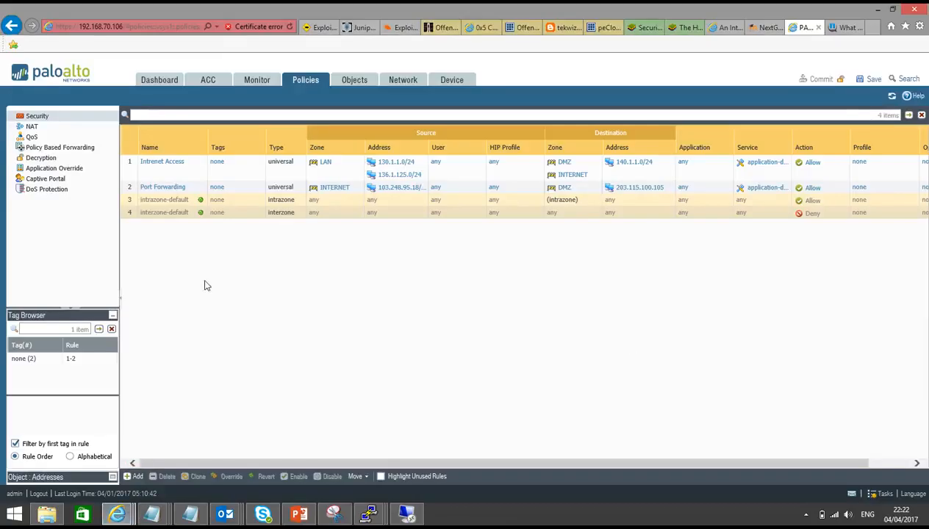
Step: Edit the Port Forwarding security rule and set its service to the TCP_10000 service object
left_click(158, 186)
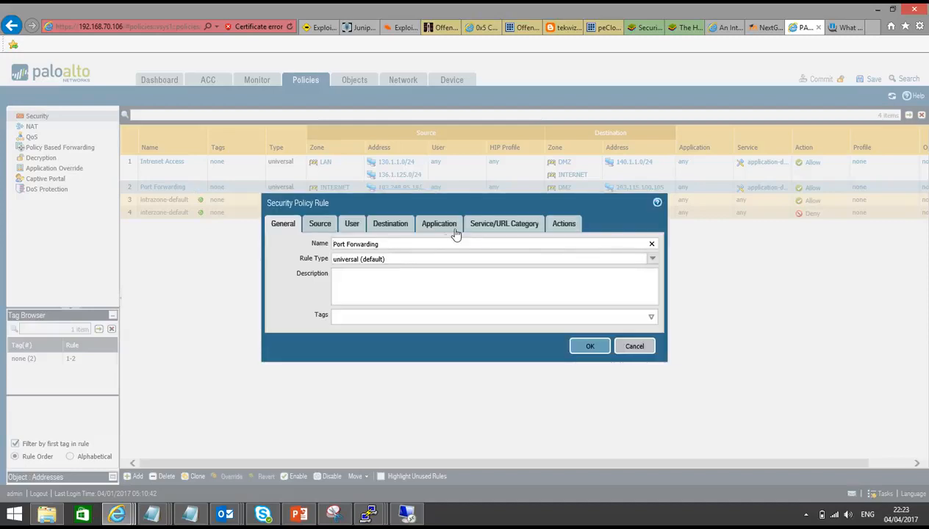
left_click(441, 228)
left_click(503, 229)
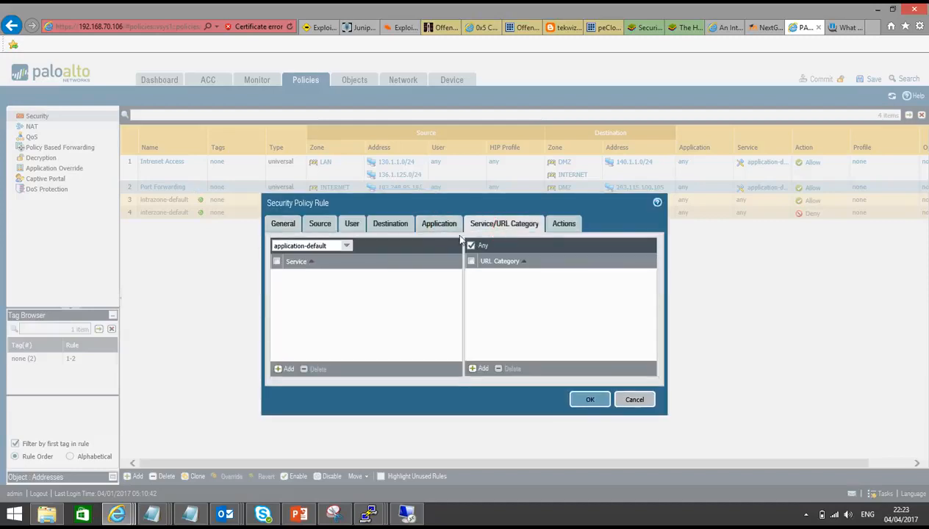
left_click(345, 246)
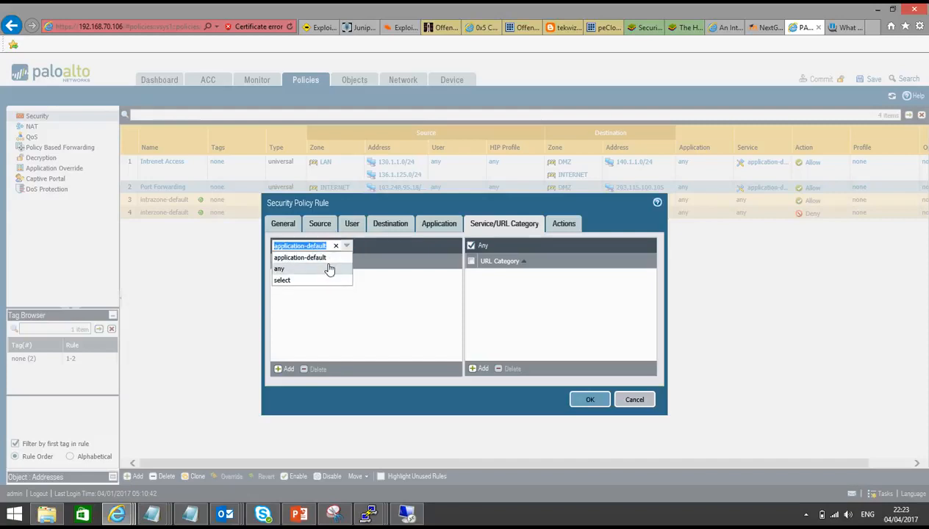
left_click(327, 271)
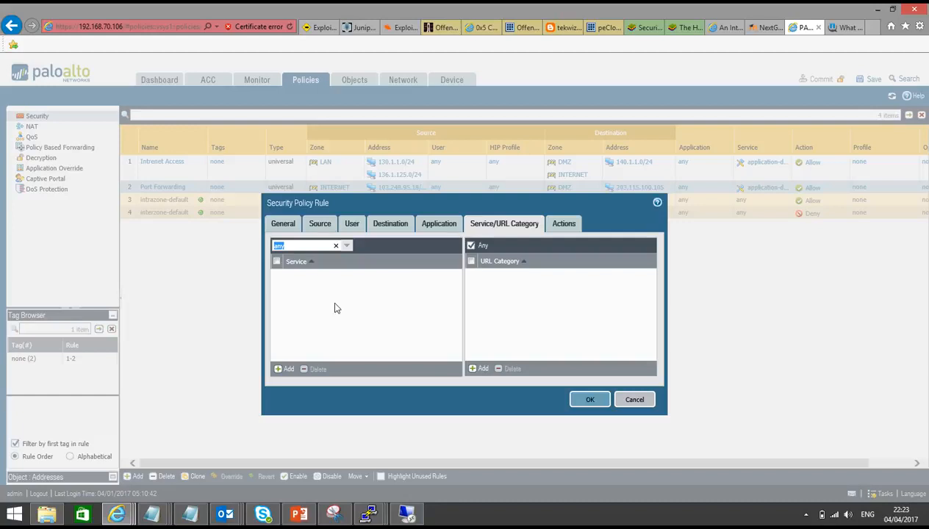
left_click(345, 245)
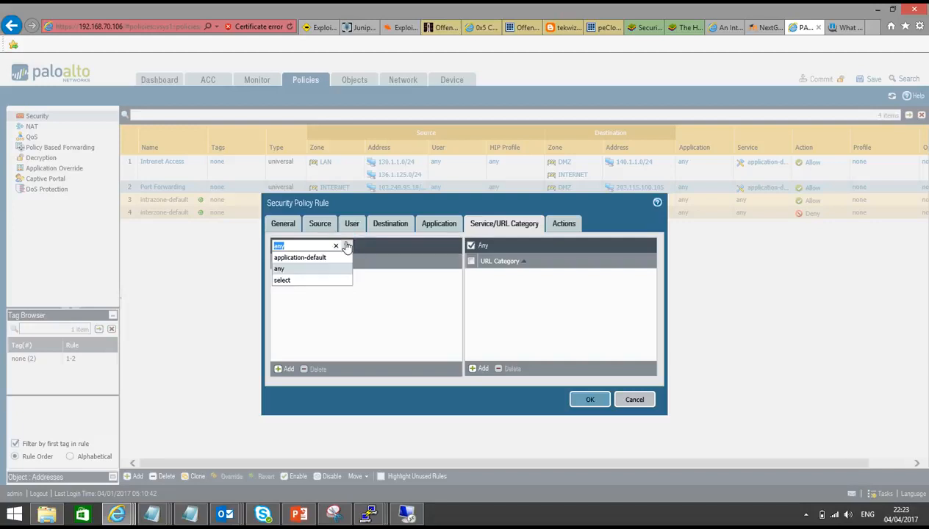
left_click(308, 280)
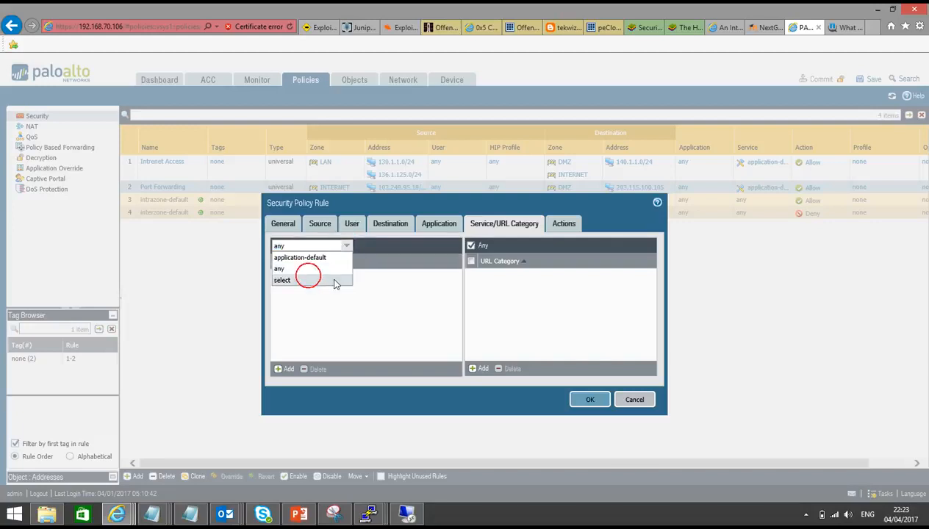
left_click(286, 369)
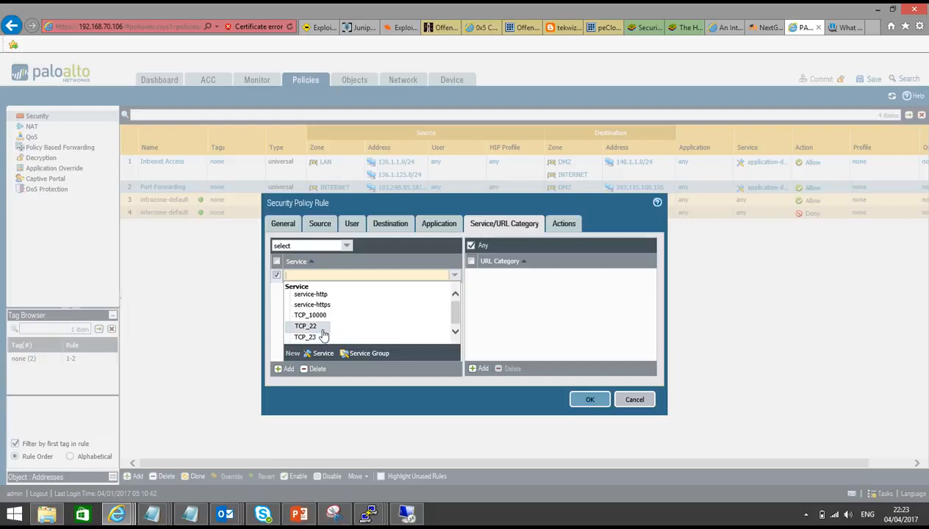
left_click(324, 317)
left_click(363, 322)
left_click(578, 398)
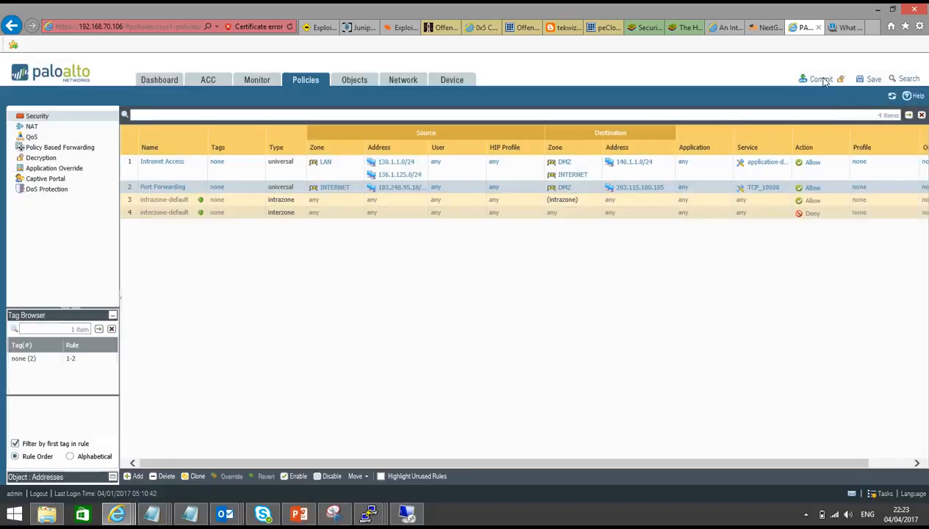
Step: Commit the firewall configuration
left_click(822, 78)
left_click(511, 325)
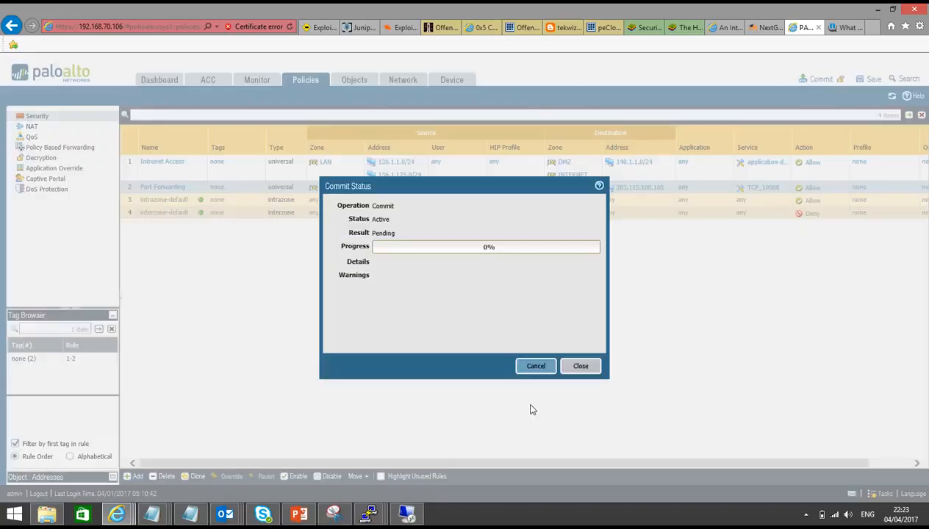
Step: In the firewall CLI, examine the ssh session's state and translated destination port in the session output
mouse_move(370, 513)
left_click(425, 455)
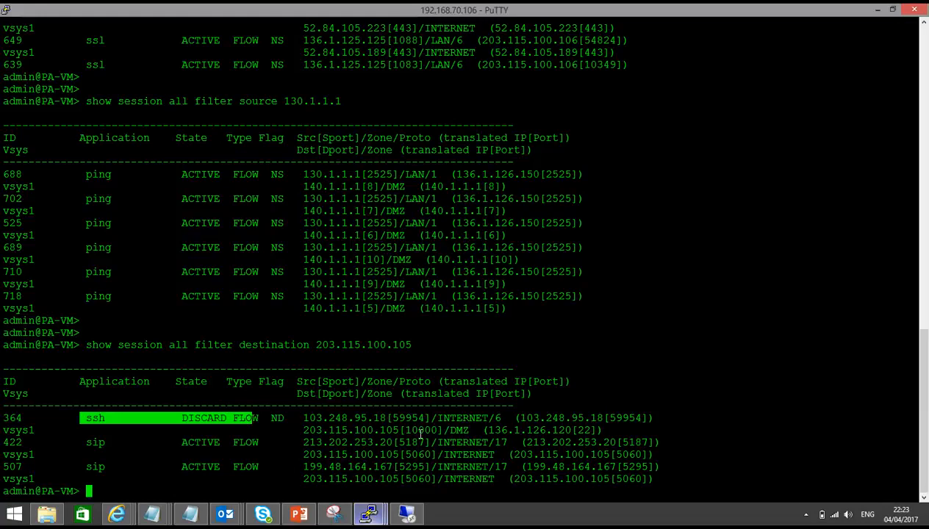
left_click_drag(183, 417, 218, 418)
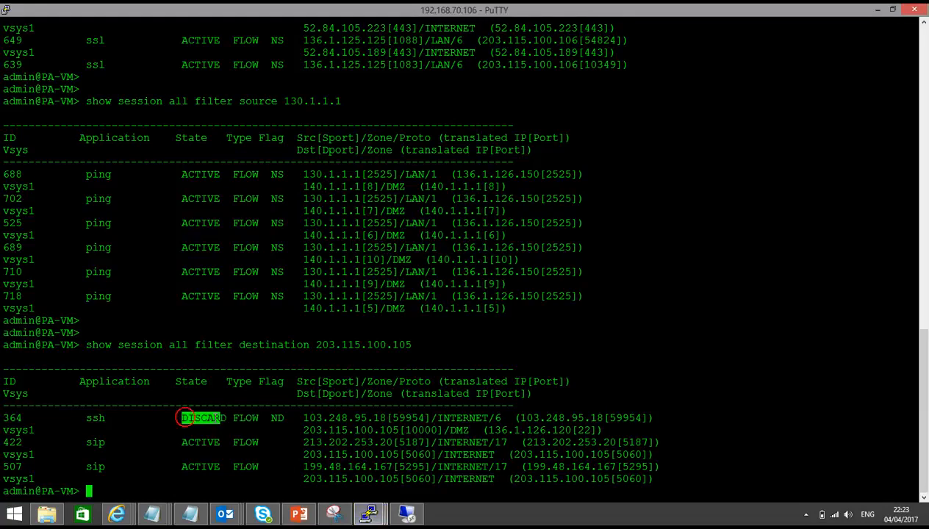
left_click(219, 418)
triple_click(218, 418)
mouse_move(438, 417)
left_mouse_down()
mouse_move(447, 431)
mouse_move(394, 430)
mouse_move(434, 431)
left_mouse_up()
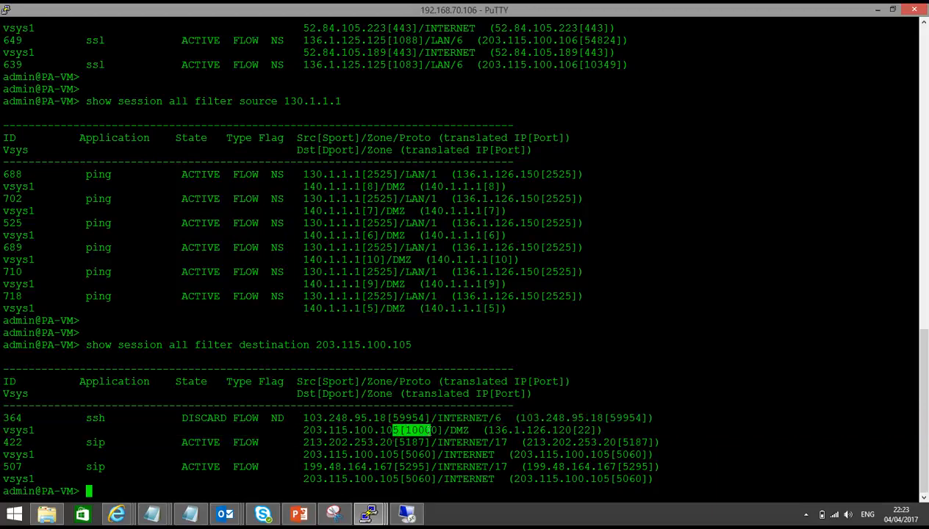
left_click_drag(80, 417, 106, 418)
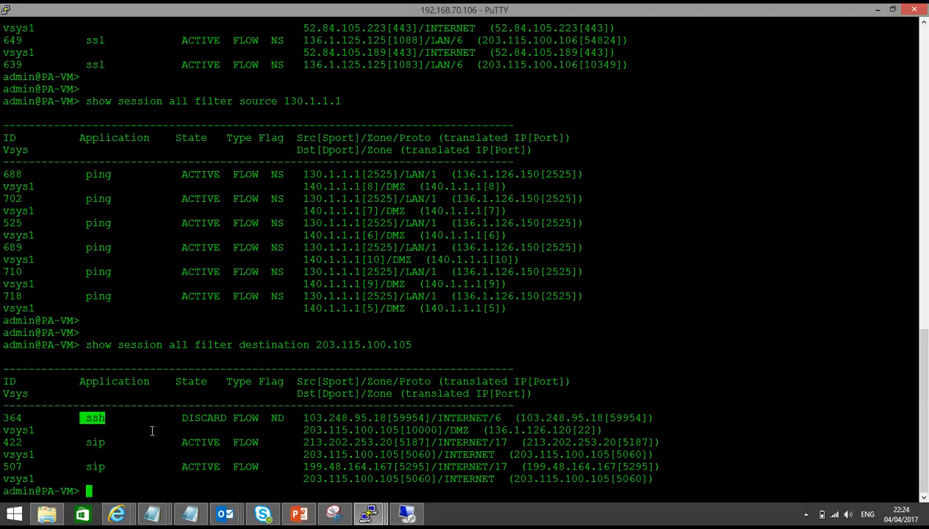
Step: Dismiss the connection error and restart the SSH session to 203.115.100.105
left_click(116, 514)
left_click(97, 457)
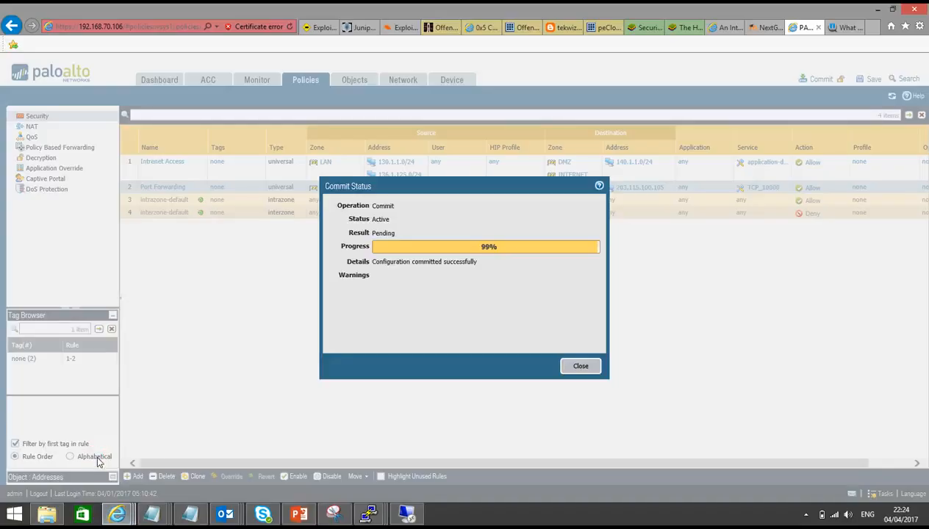
left_click(369, 514)
left_click(560, 450)
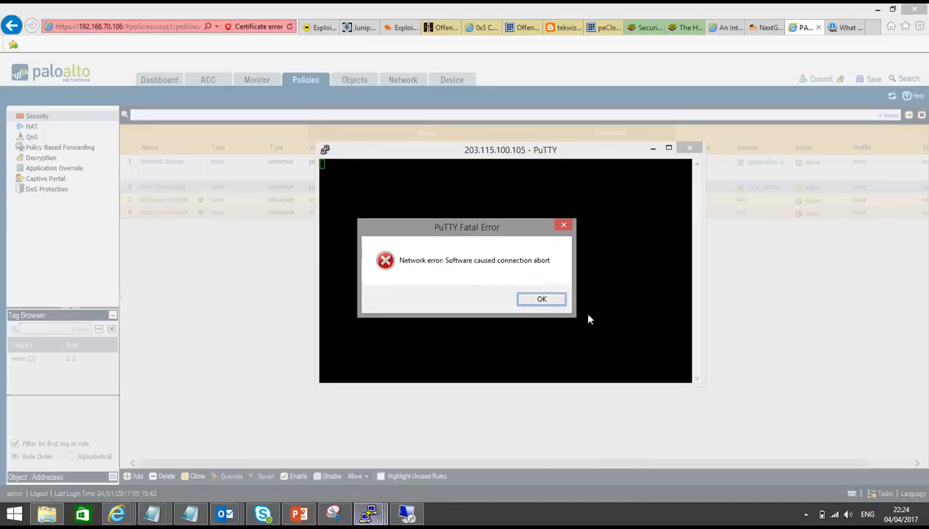
left_click(544, 298)
right_click(508, 150)
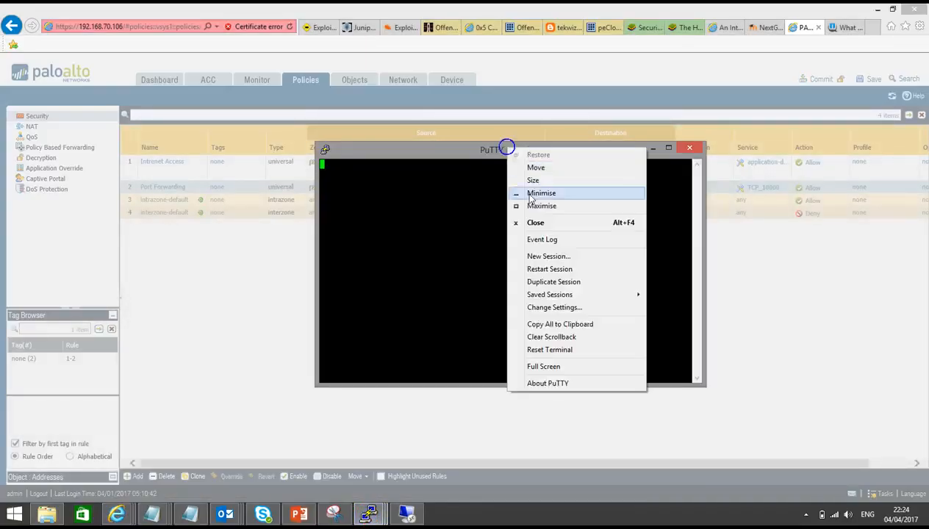
left_click(550, 270)
left_click(441, 338)
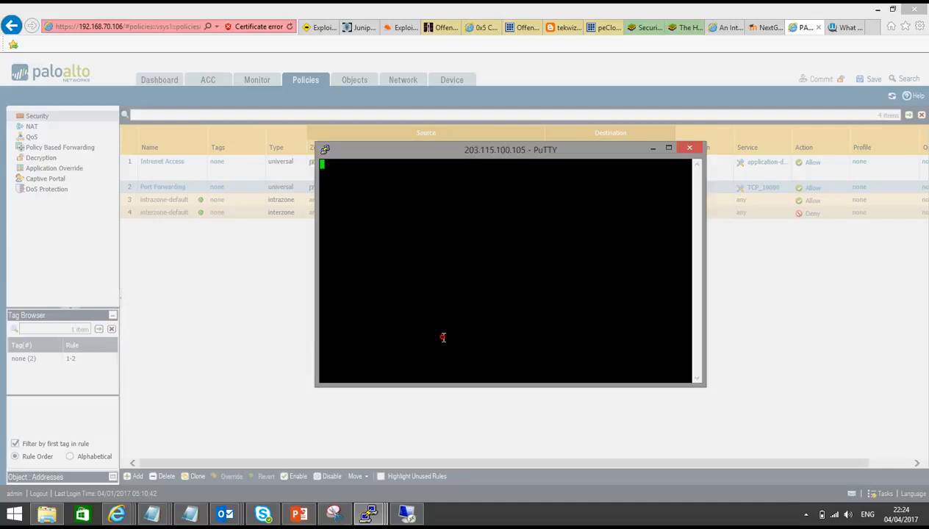
Step: Log in to the router as vyos and enter the account password
type("vyos")
key("Return")
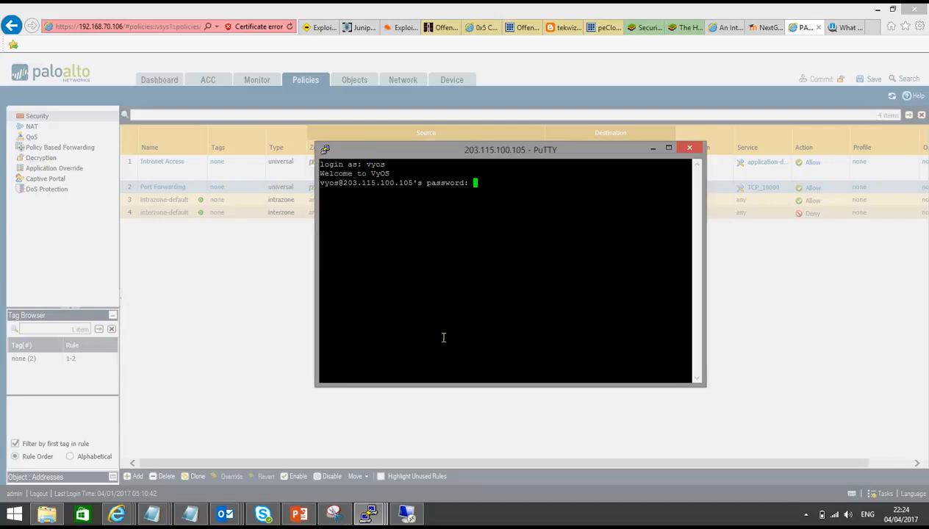
key("Return")
Step: Run show interfaces on the router and highlight the eth1 address
key("Return")
key("Return")
type("show interfaces")
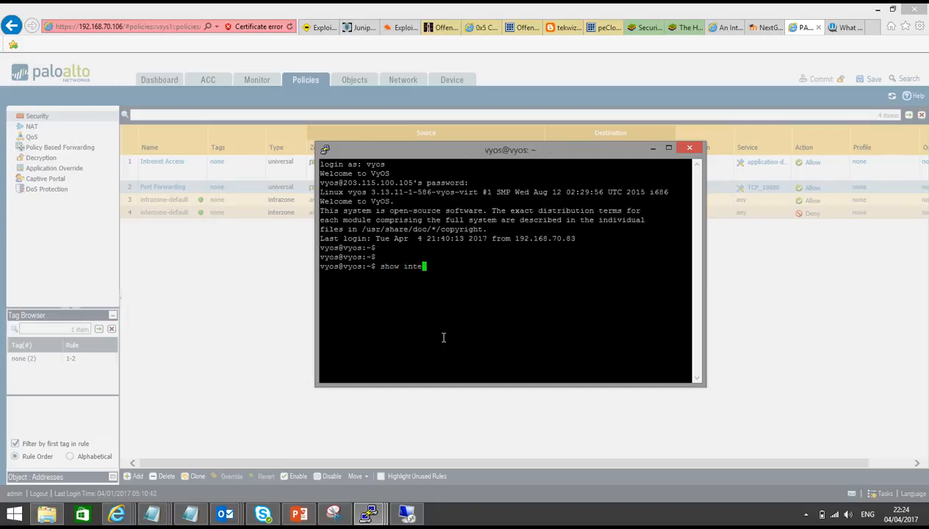
key("Return")
left_click_drag(398, 314, 474, 313)
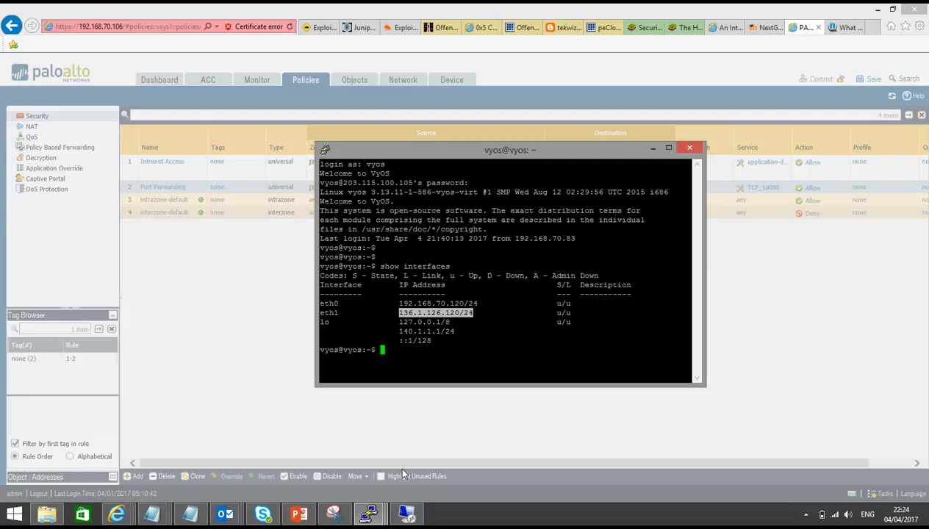
Step: In the firewall CLI, rerun show session all filter destination 203.115.100.105
mouse_move(369, 513)
left_click(434, 466)
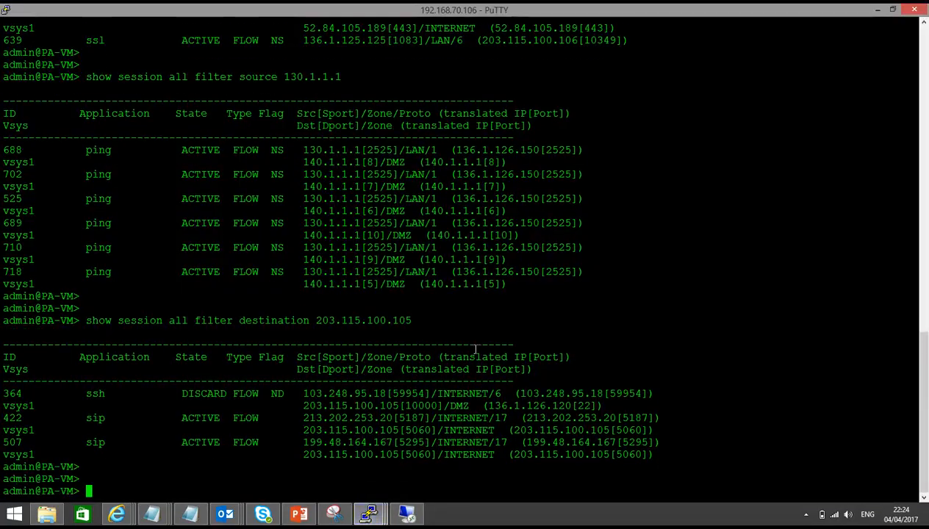
key("Up")
key("Return")
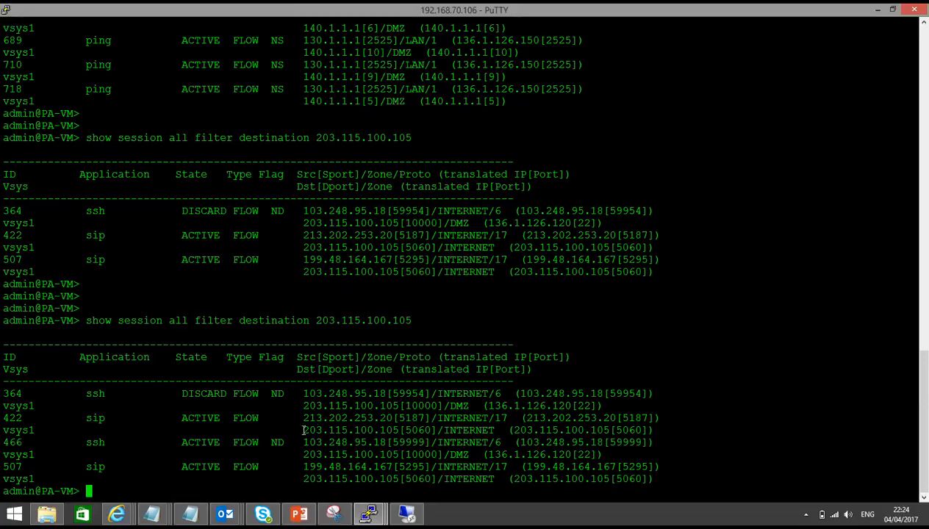
Step: Highlight the new ssh session's source, destination, translated address and port fields in the output
left_click_drag(83, 441, 291, 430)
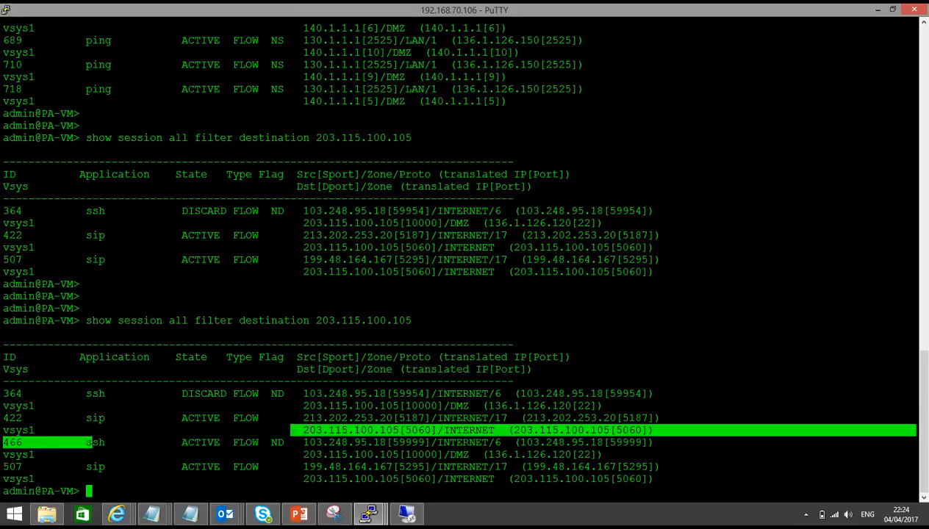
double_click(361, 432)
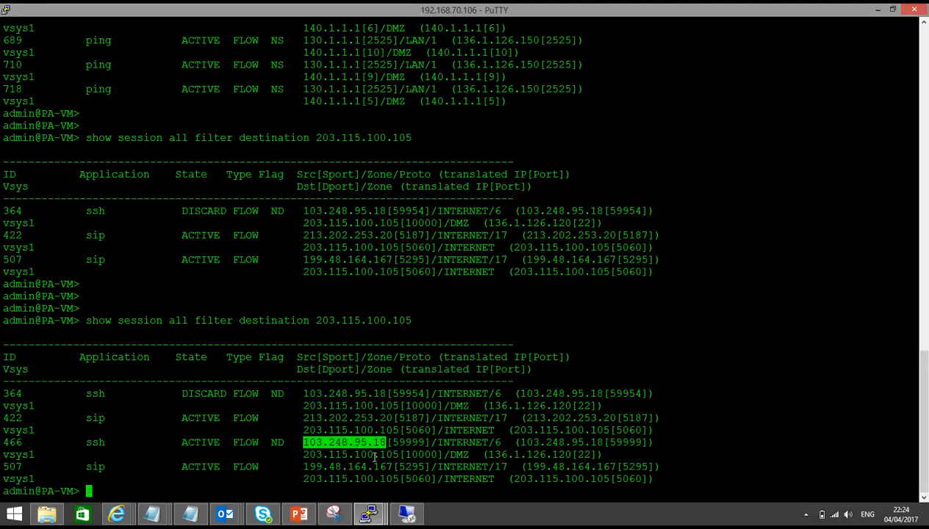
left_click(372, 456)
double_click(372, 456)
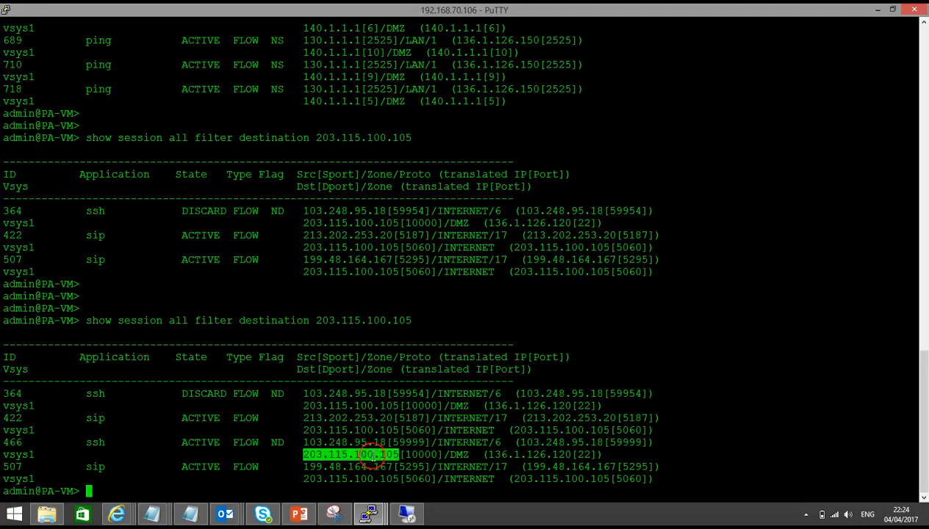
double_click(556, 442)
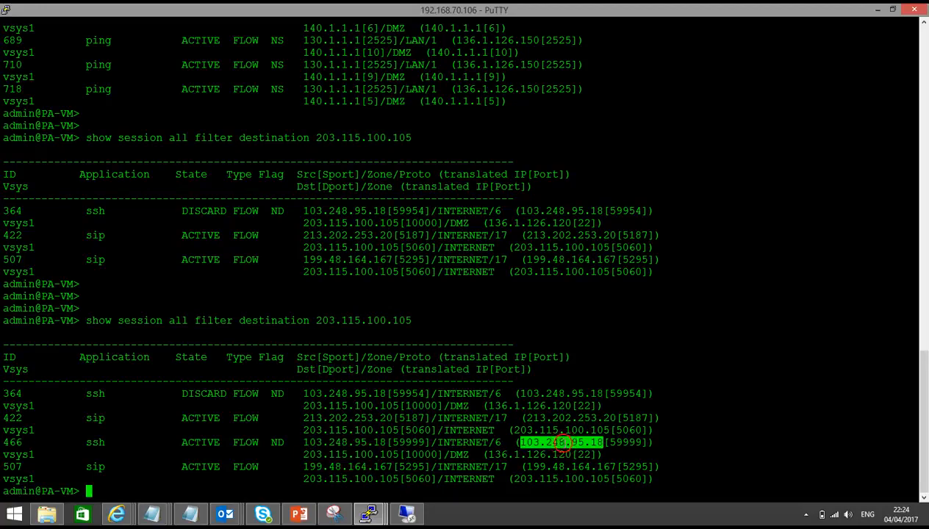
left_click(526, 454)
double_click(526, 455)
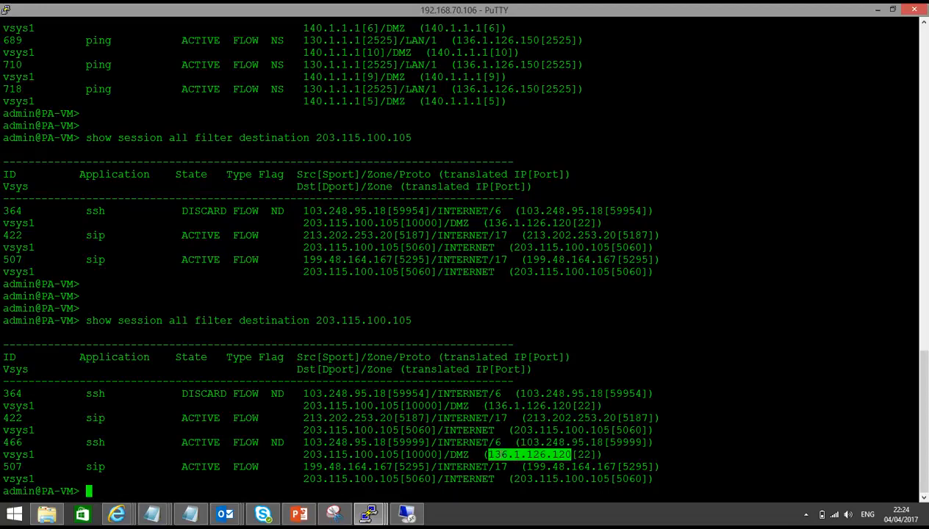
double_click(413, 455)
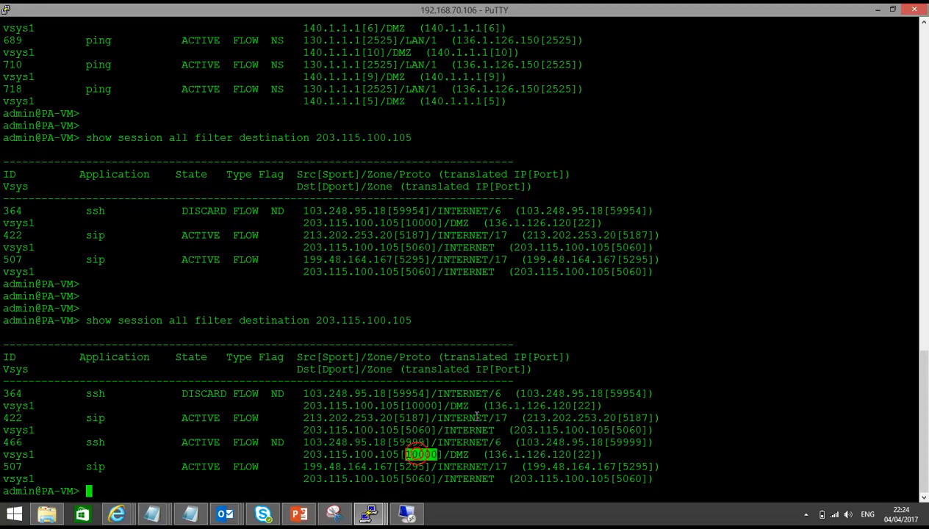
double_click(583, 454)
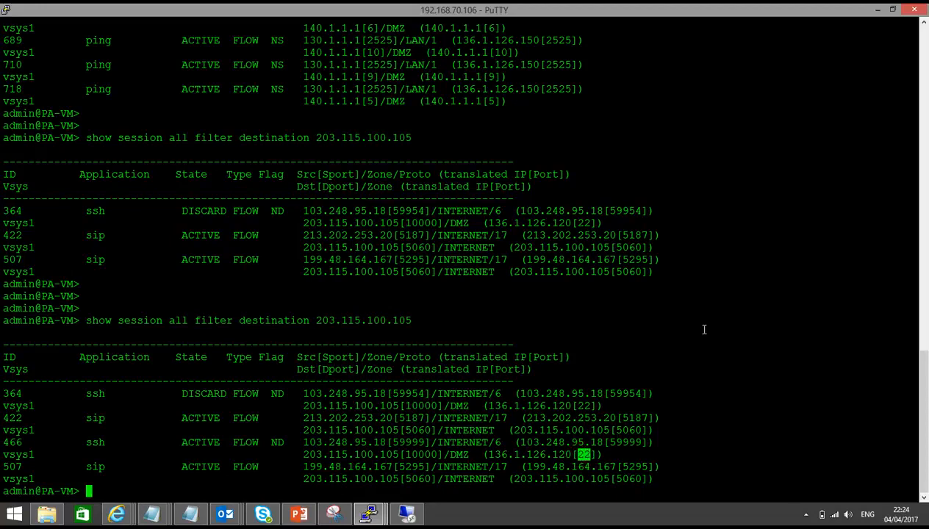
Step: Switch to the presentation and view the lab topology slide
left_click(298, 514)
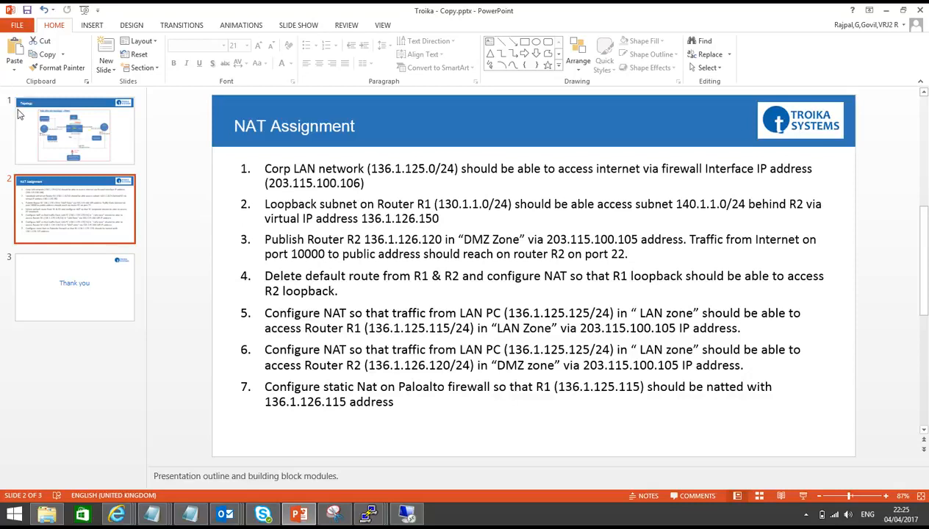
left_click(54, 153)
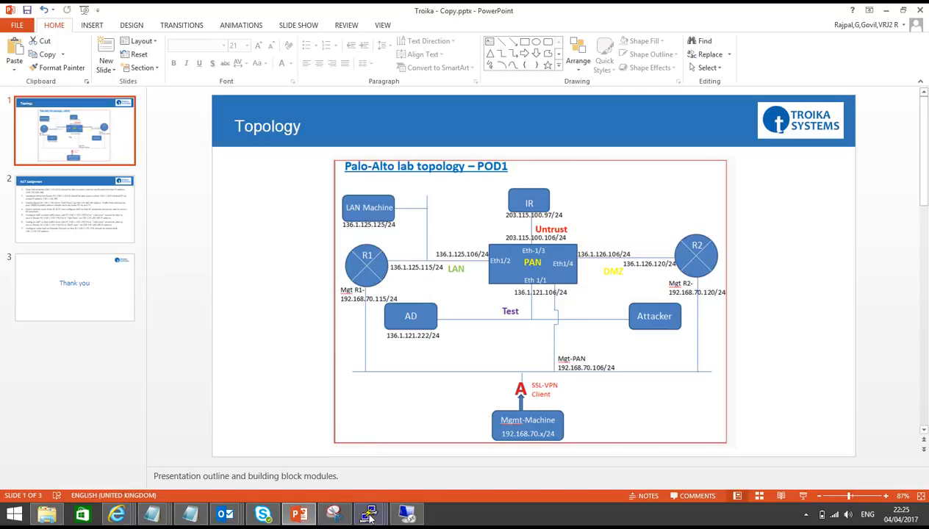
Step: Switch to router R1's terminal and stop the running ping
mouse_move(370, 514)
left_click(185, 469)
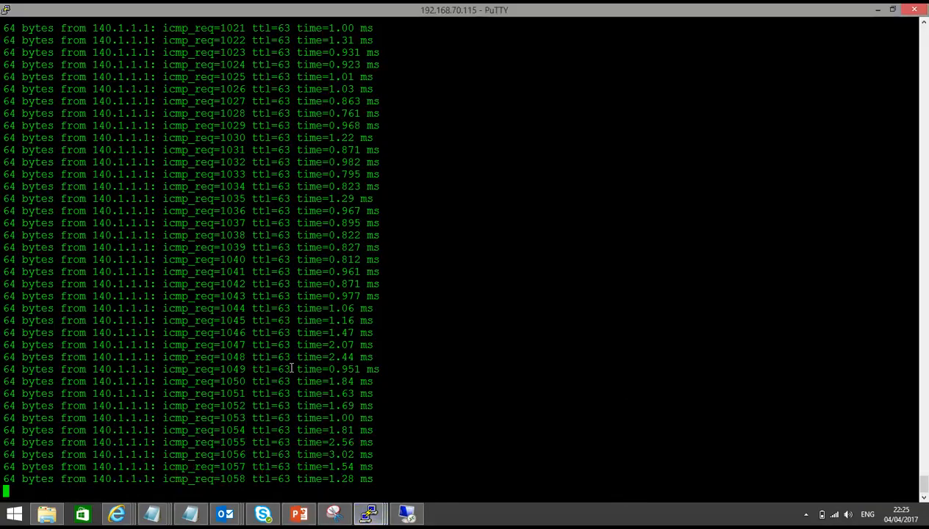
key("ctrl+c")
key("Return")
key("Return")
key("Return")
Step: Enter configuration mode on R1, delete the static route 0.0.0.0/0 and commit
type("configure")
key("Return")
key("Return")
type("delete protocols static ")
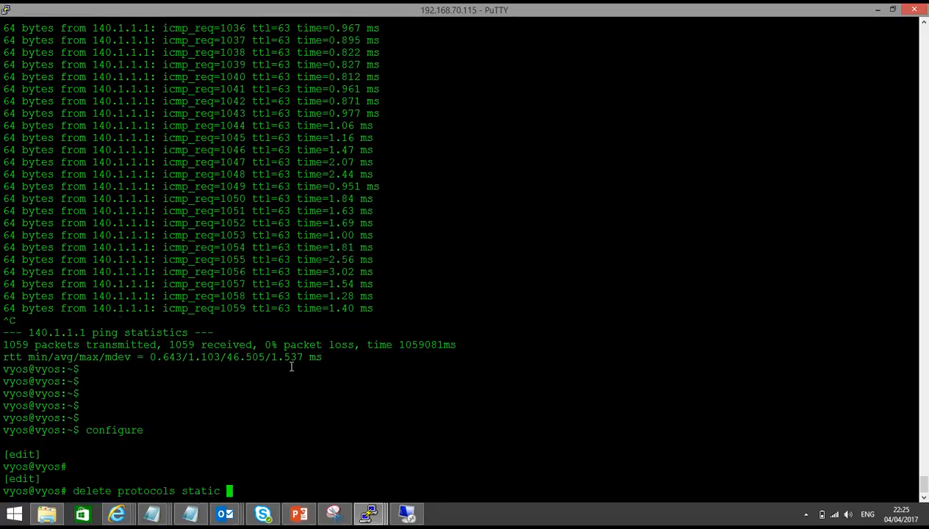
type("route 0.0.0.0/0")
key("Return")
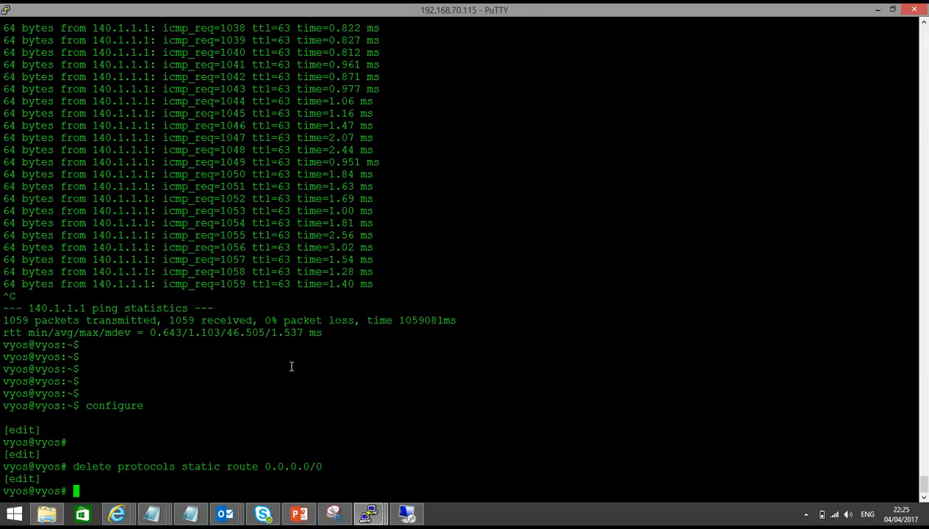
type("commit")
key("Return")
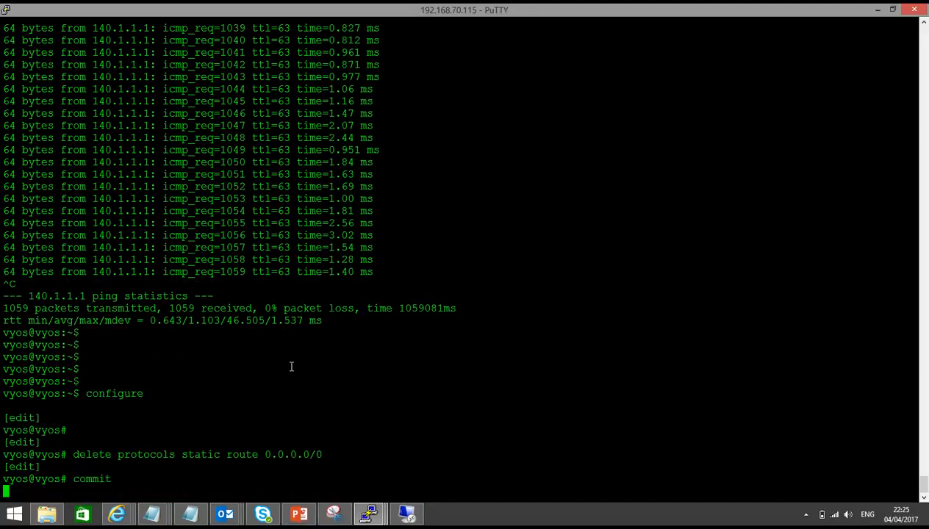
Step: Switch to router R2's terminal, enter configuration mode, delete the static route 0.0.0.0/0 and commit
mouse_move(369, 513)
left_click(335, 444)
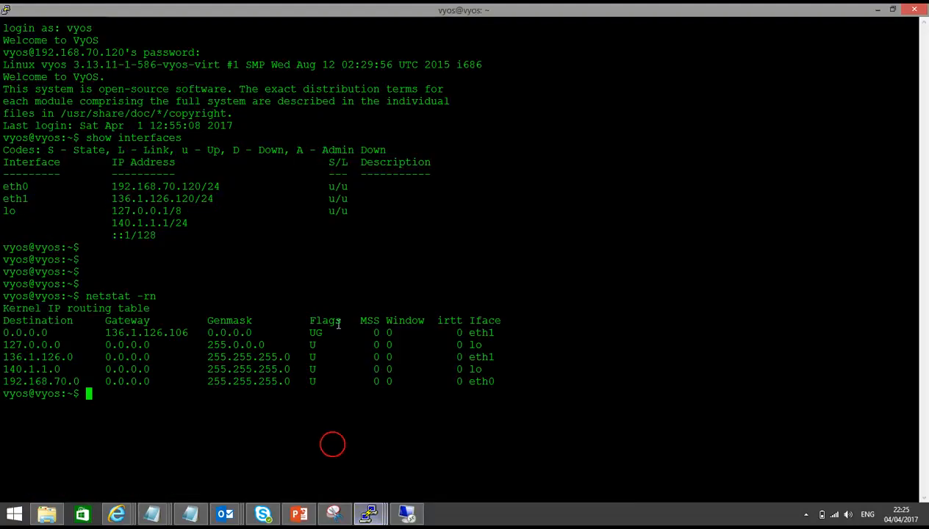
key("Return")
key("Return")
type("configure")
key("Return")
key("Return")
type("delete p")
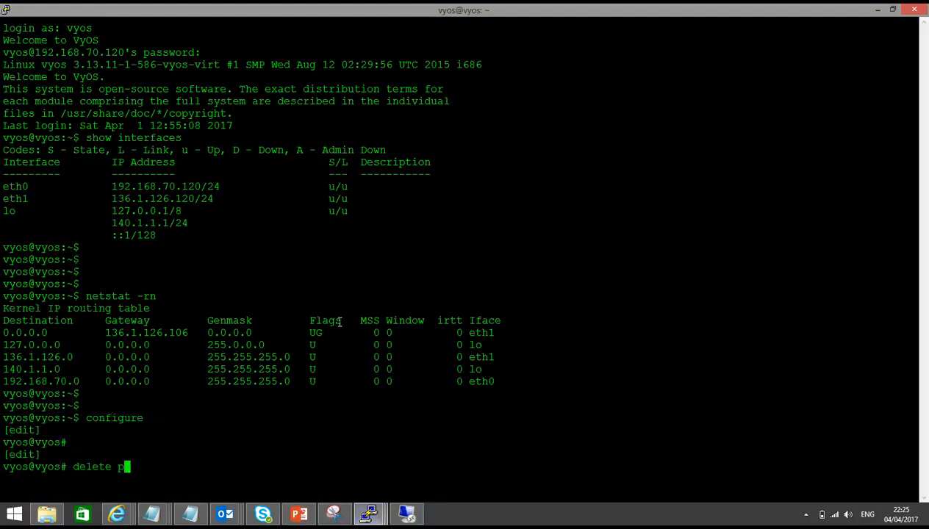
type("rotocols static route 0.0.0.0/0")
key("Return")
key("Return")
type("commit")
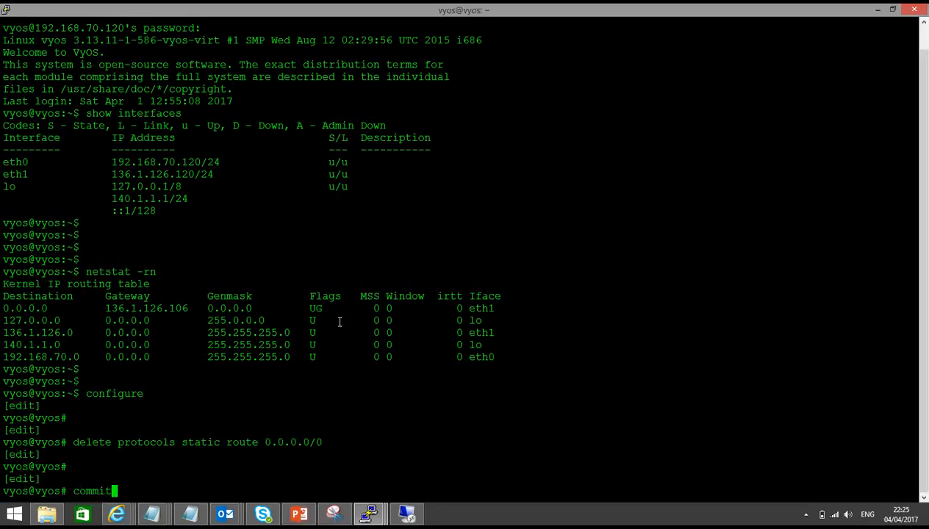
key("Return")
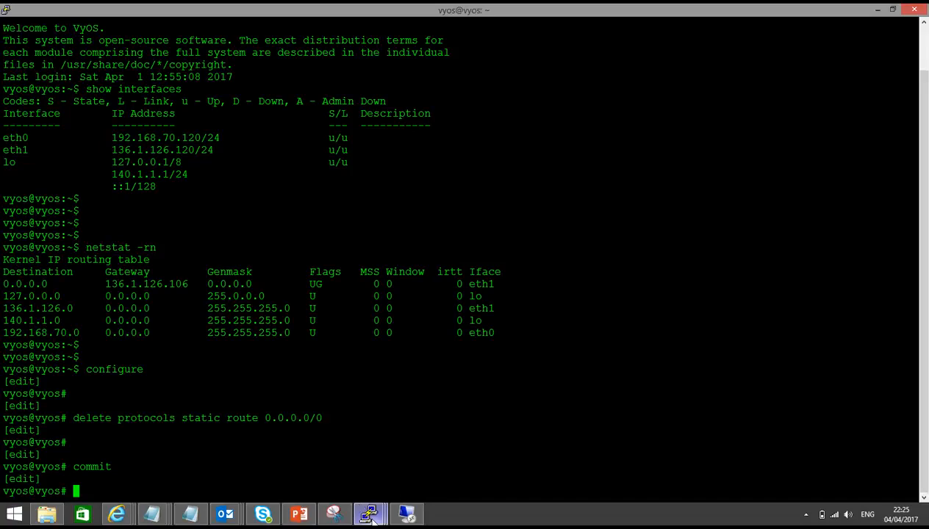
Step: Switch back to router R1's terminal and exit configuration mode
mouse_move(369, 513)
left_click(186, 447)
key("Return")
key("Return")
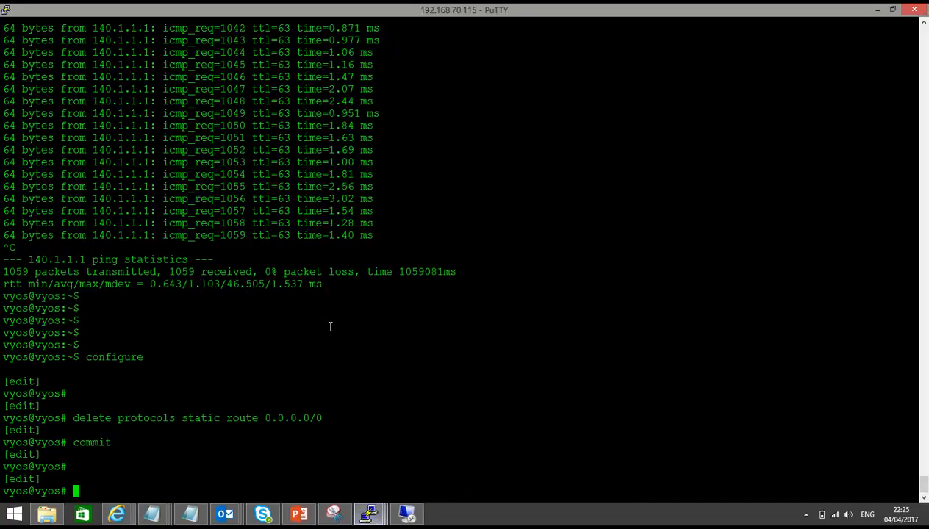
type("exit")
key("Return")
key("Return")
key("Return")
key("Return")
Step: Ping 140.1.1.1 from R1 using source interface 130.1.1.1, then stop the ping
type("ping")
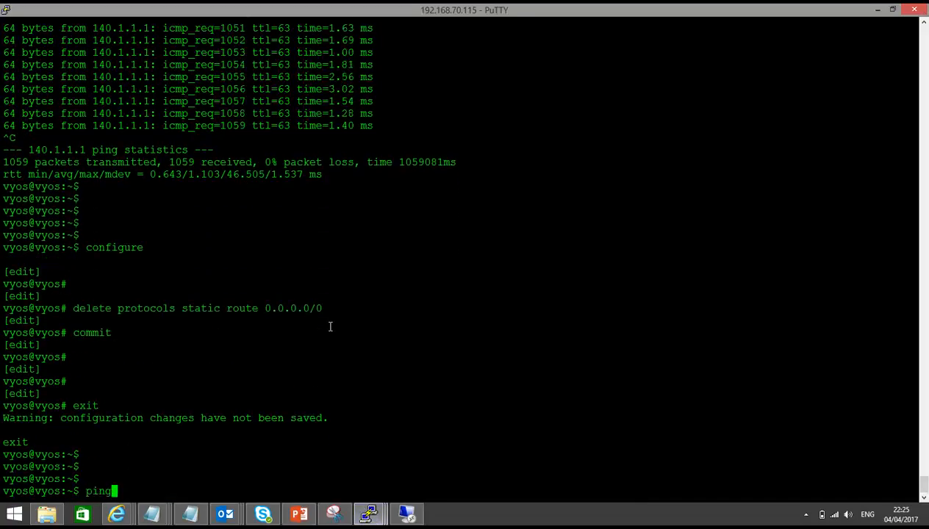
type(" 140.1.1.1 interfa")
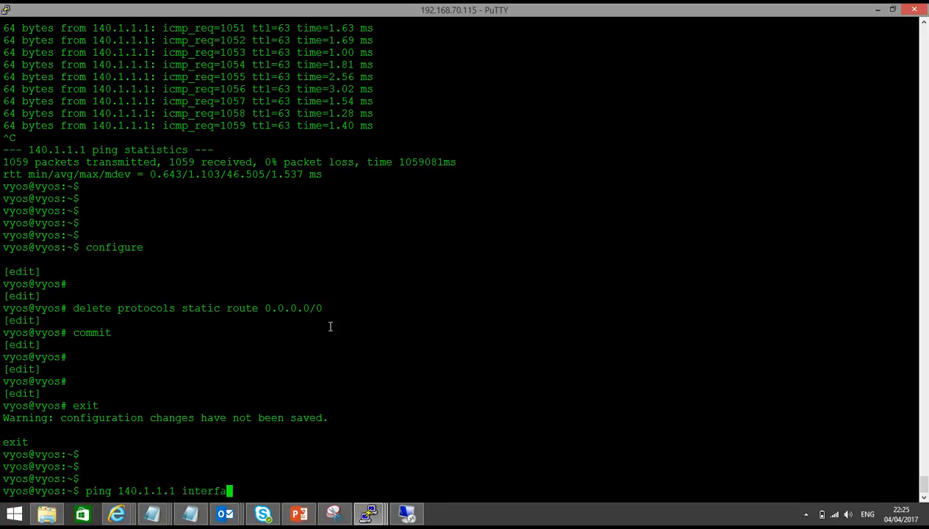
type("ce 130.1.1.1")
key("Return")
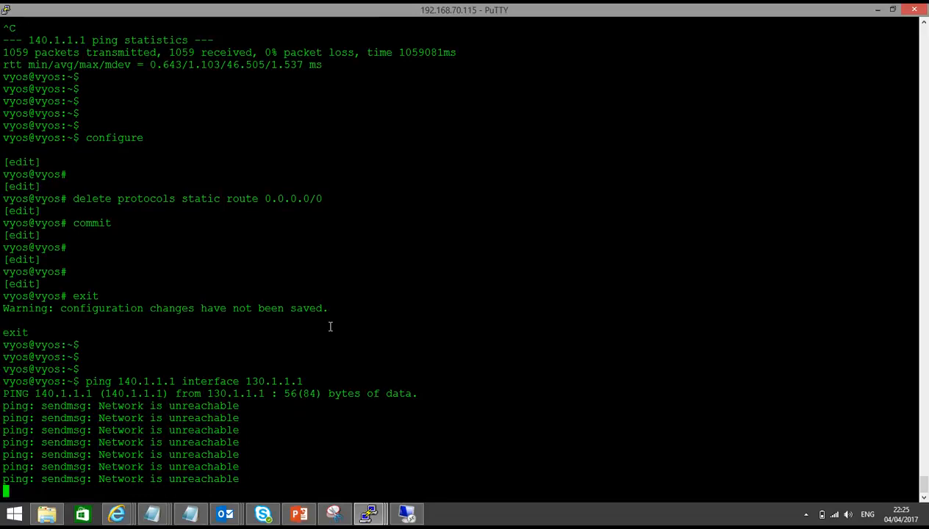
key("ctrl+c")
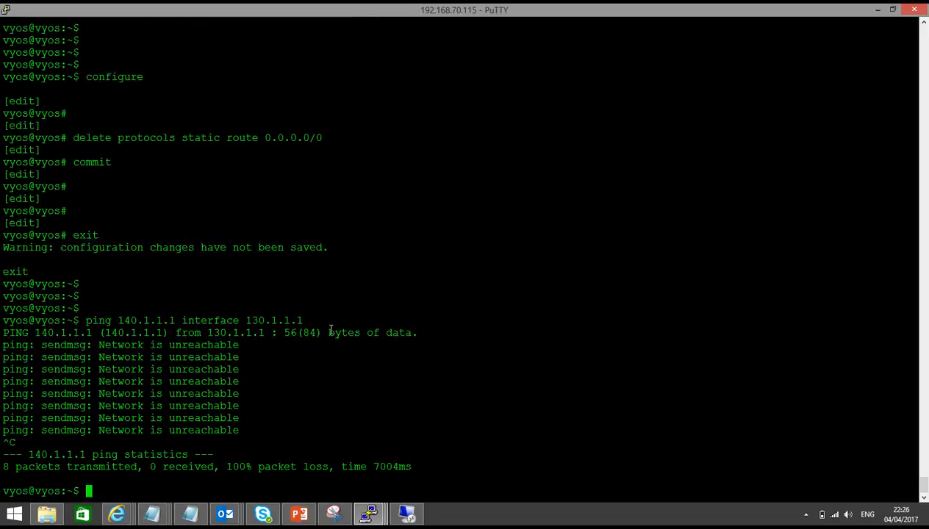
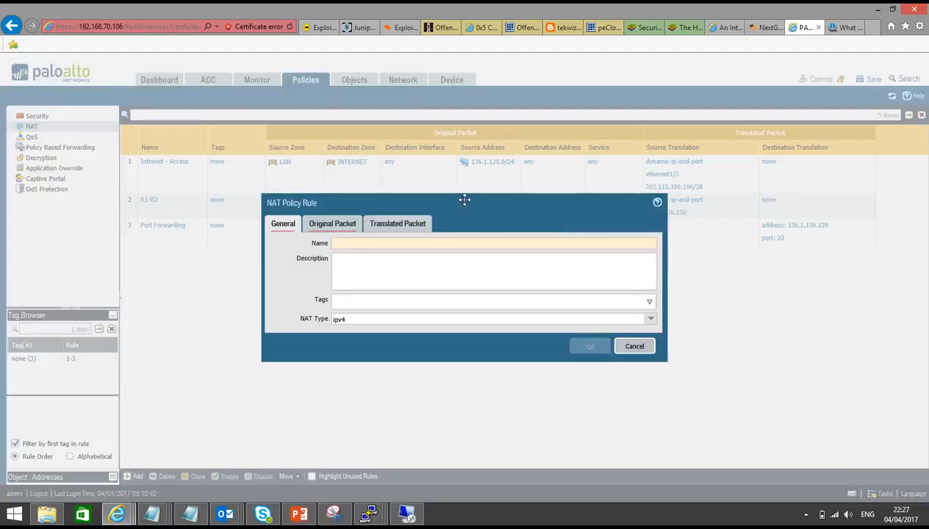
Step: Name the new NAT policy rule "R1-R2 -- No route"
type("R1-R2")
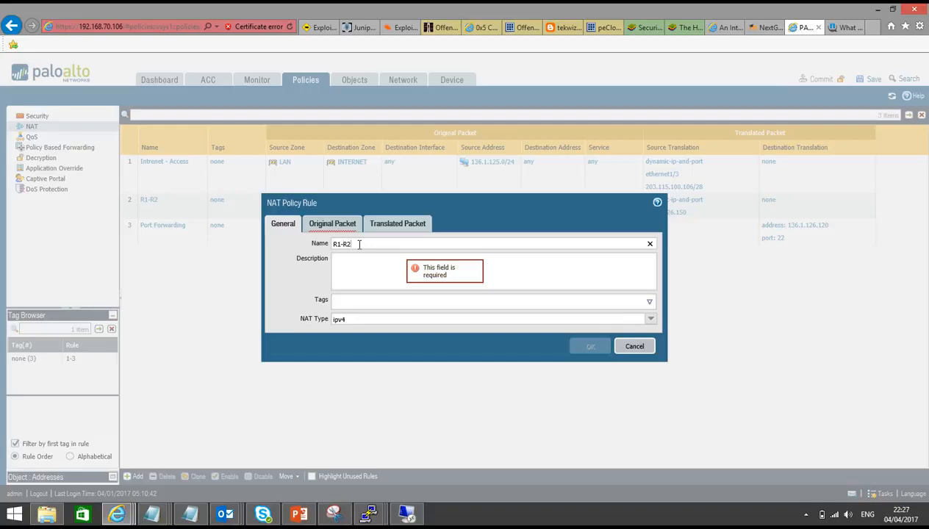
type(" -- No route")
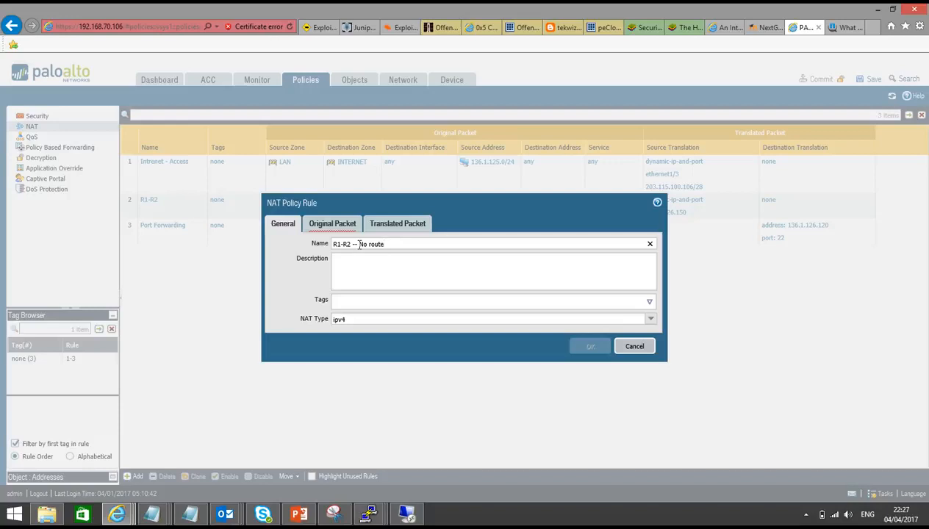
Step: Set the rule's original packet source zone to LAN and destination zone to LAN
left_click(335, 224)
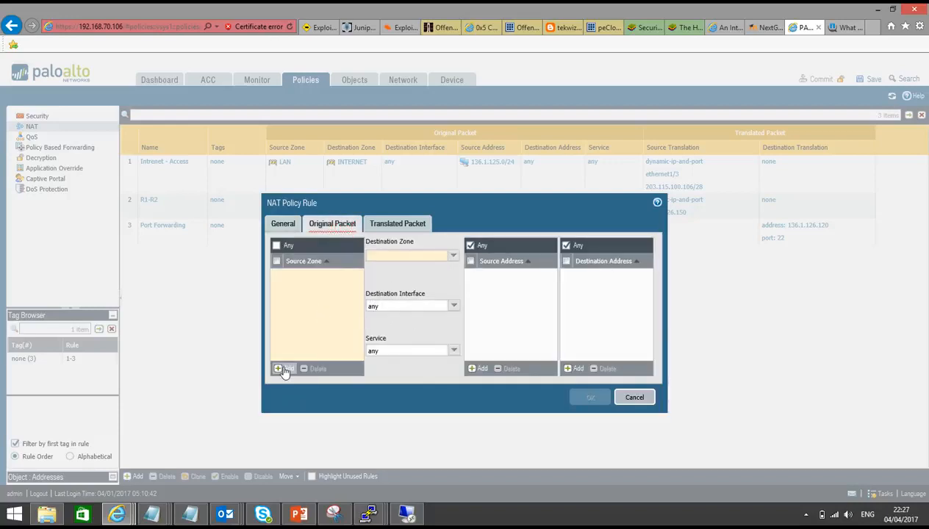
left_click(282, 370)
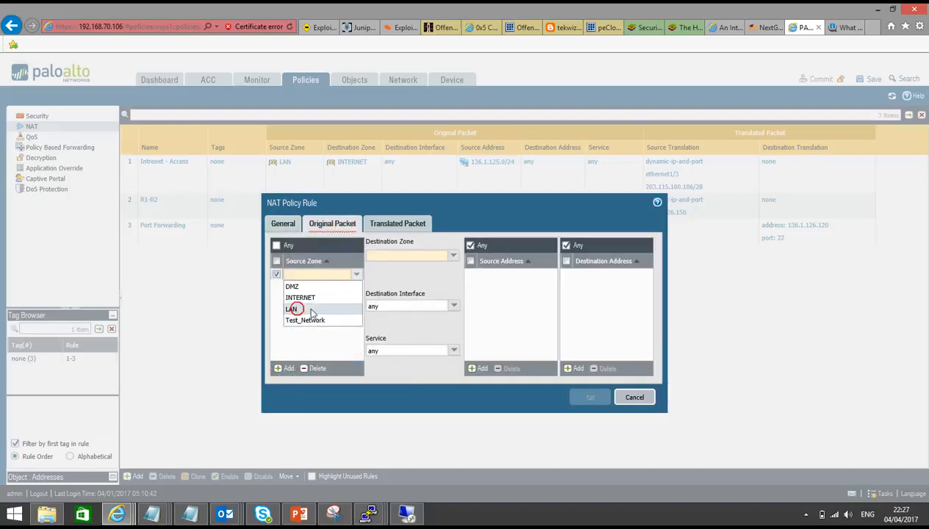
left_click(311, 312)
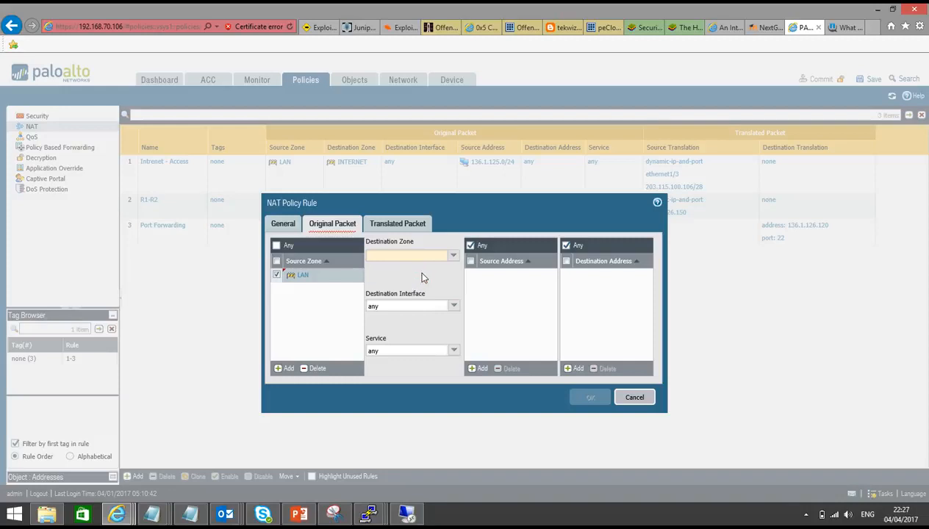
left_click(454, 258)
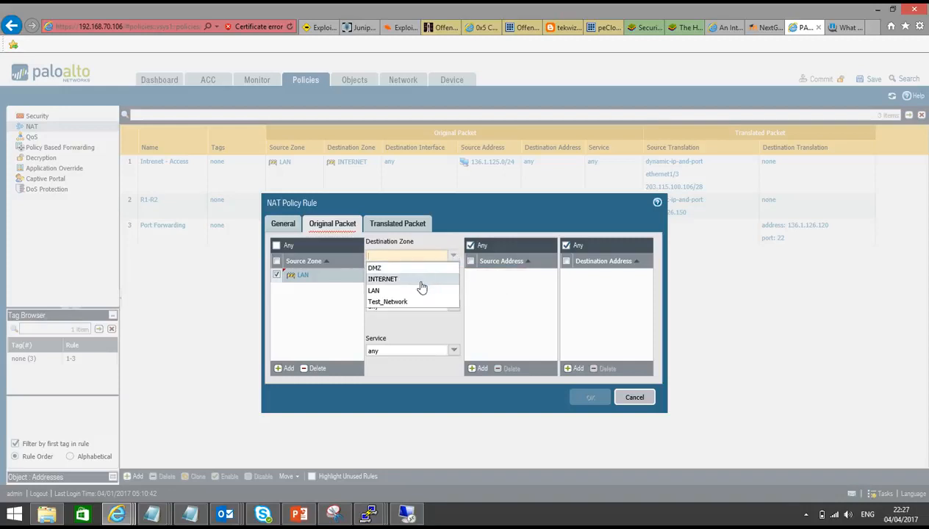
left_click(415, 292)
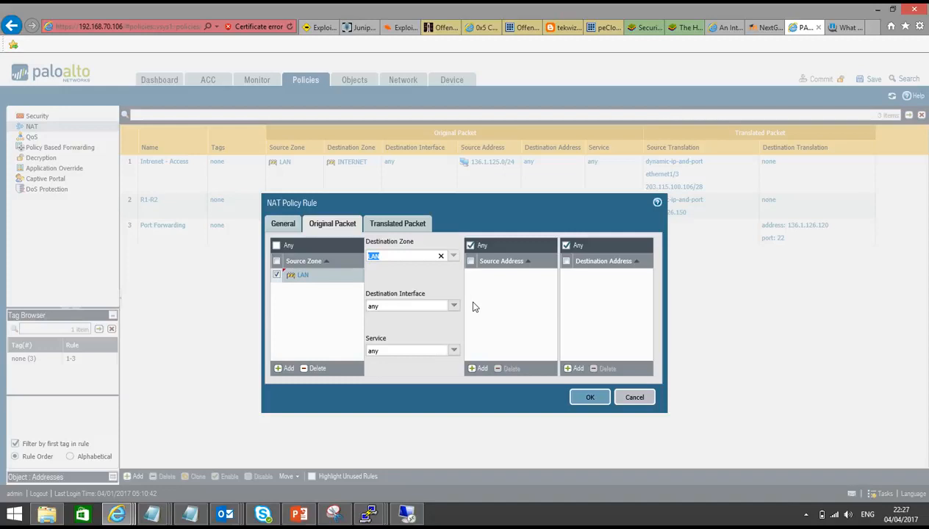
Step: Add 130.1.1.1/32 as the original packet source address
left_click(478, 369)
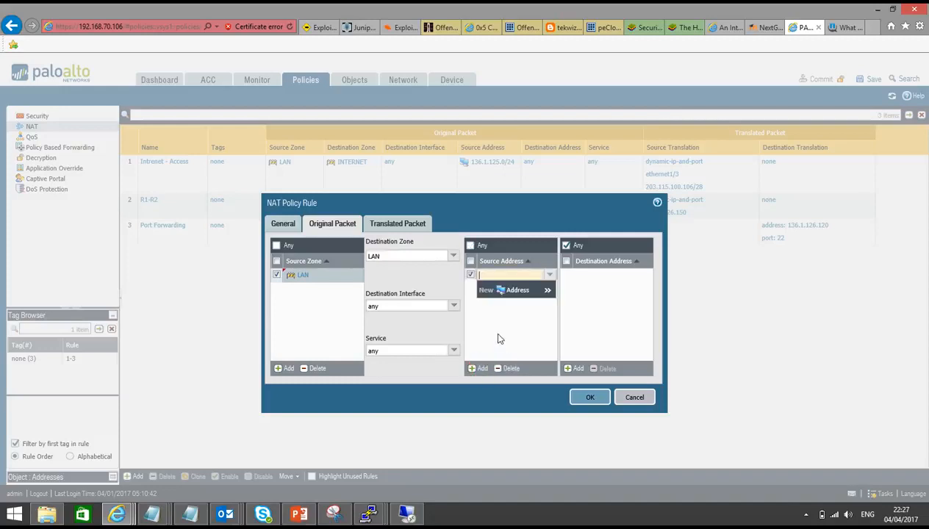
type("136.1.")
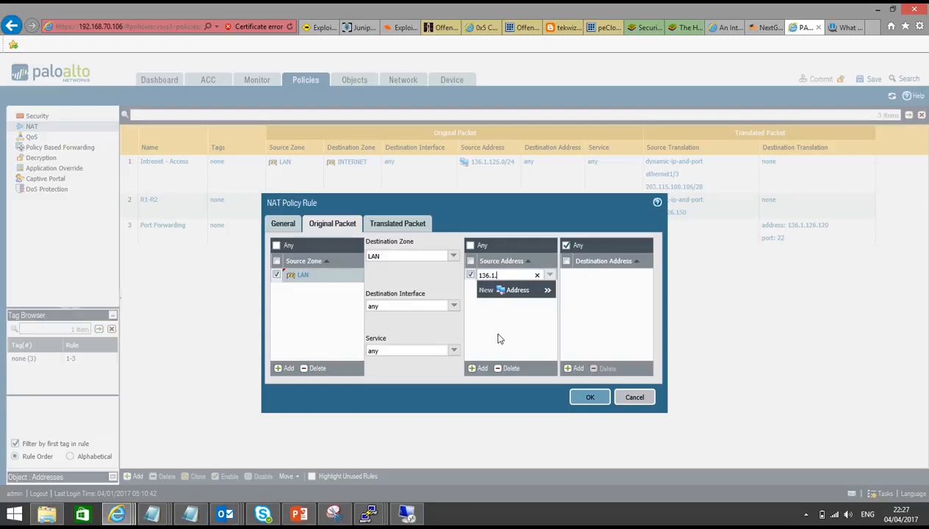
type("125.")
key("BackSpace")
key("BackSpace")
key("BackSpace")
key("BackSpace")
key("BackSpace")
key("BackSpace")
key("BackSpace")
key("BackSpace")
key("BackSpace")
type("130.1.1.")
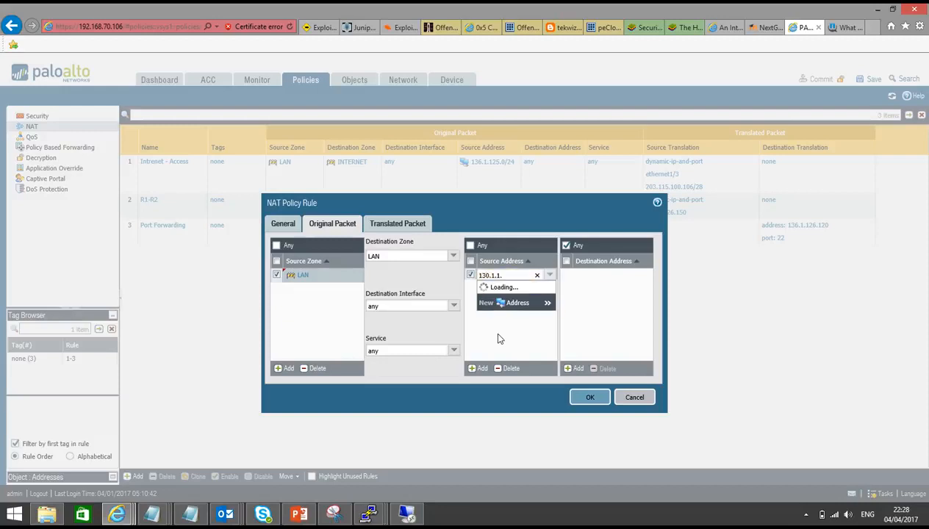
type("1/32")
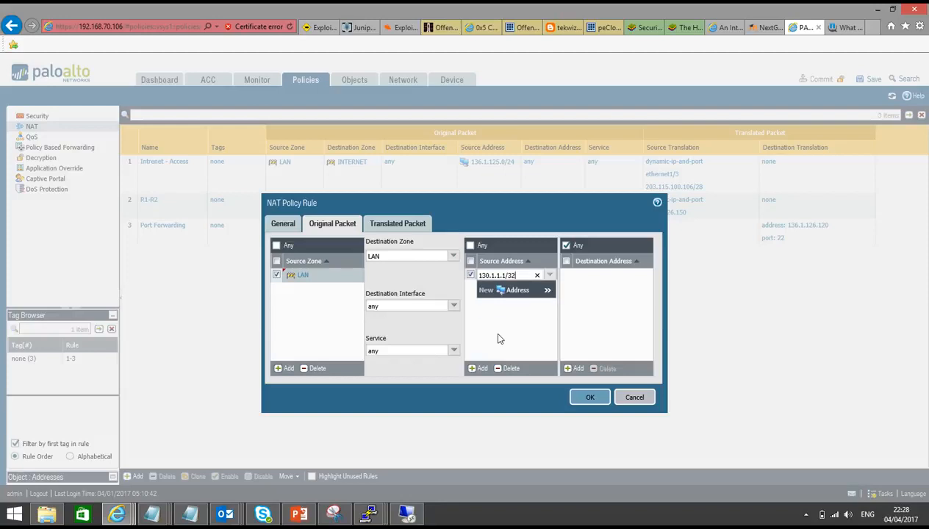
left_click(492, 331)
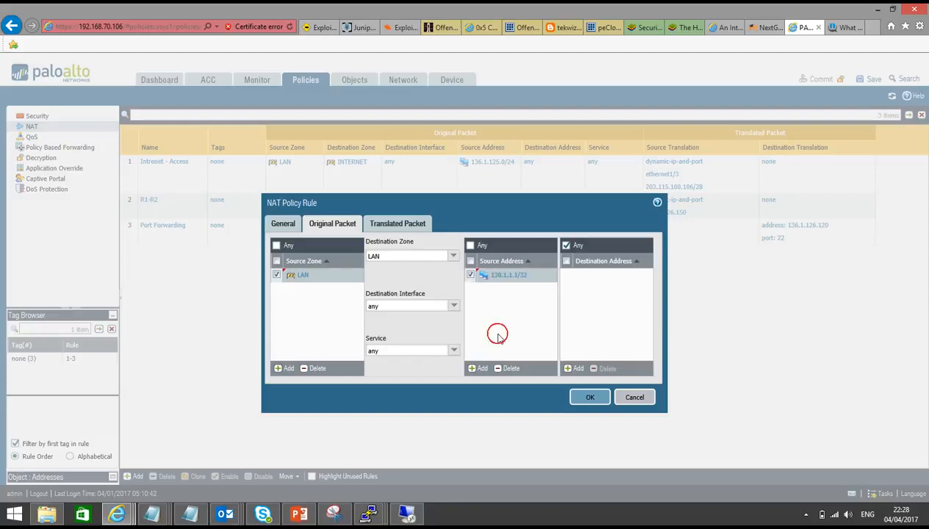
Step: Add 136.1.125.239 as the original packet destination address, checking the lab topology and NAT assignment slides for addressing
left_click(577, 369)
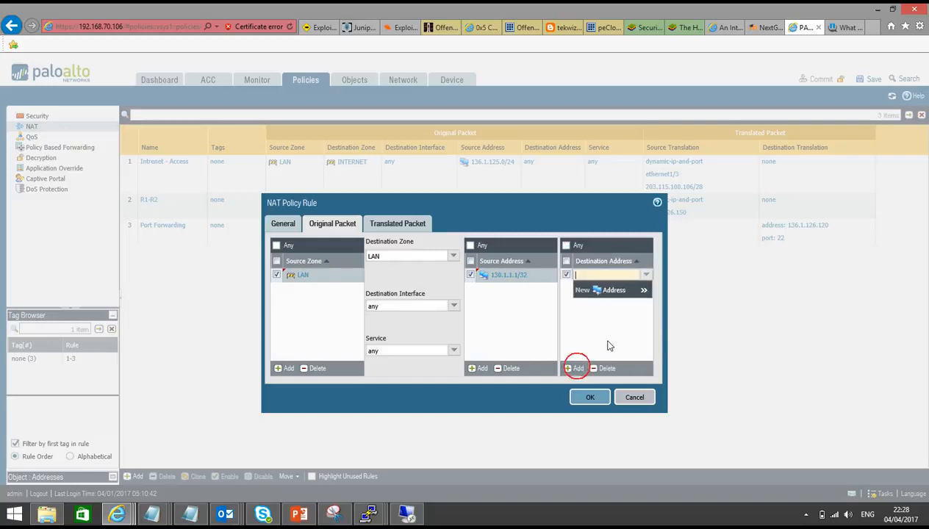
type("136.1.125")
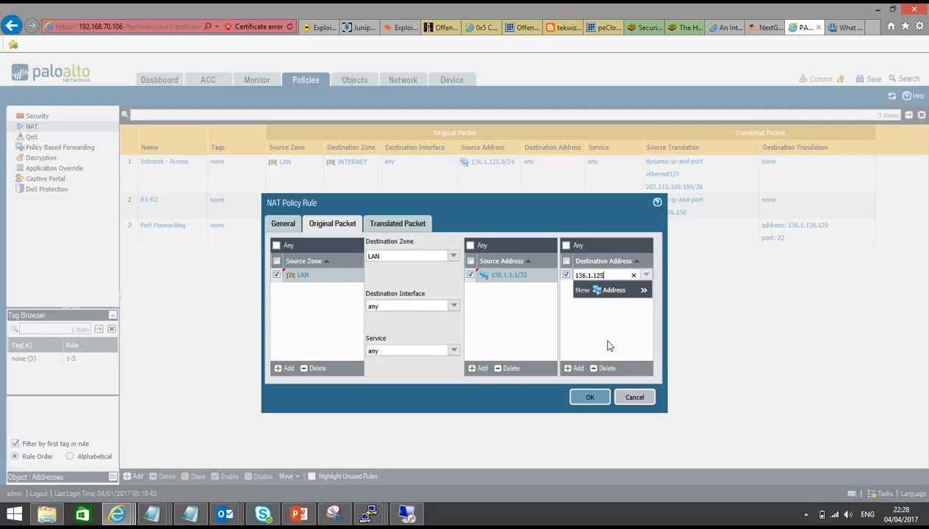
left_click(302, 515)
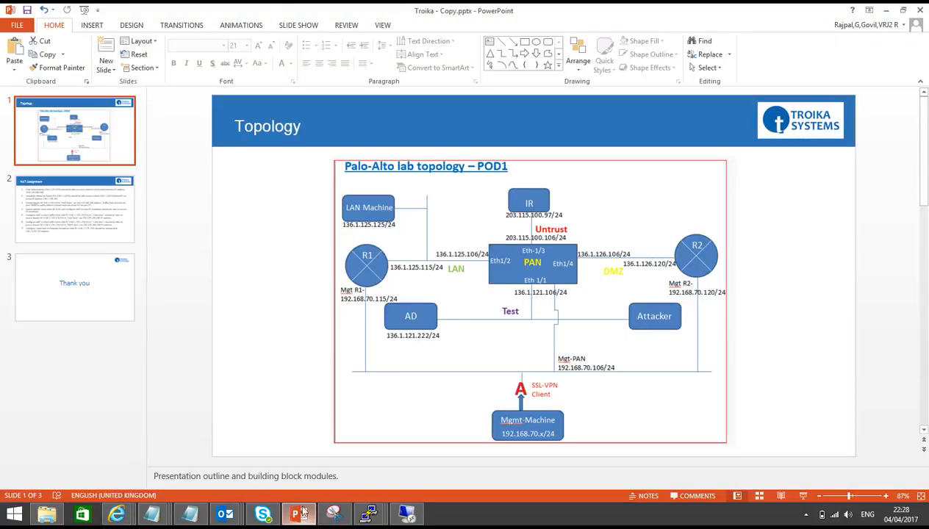
left_click(77, 200)
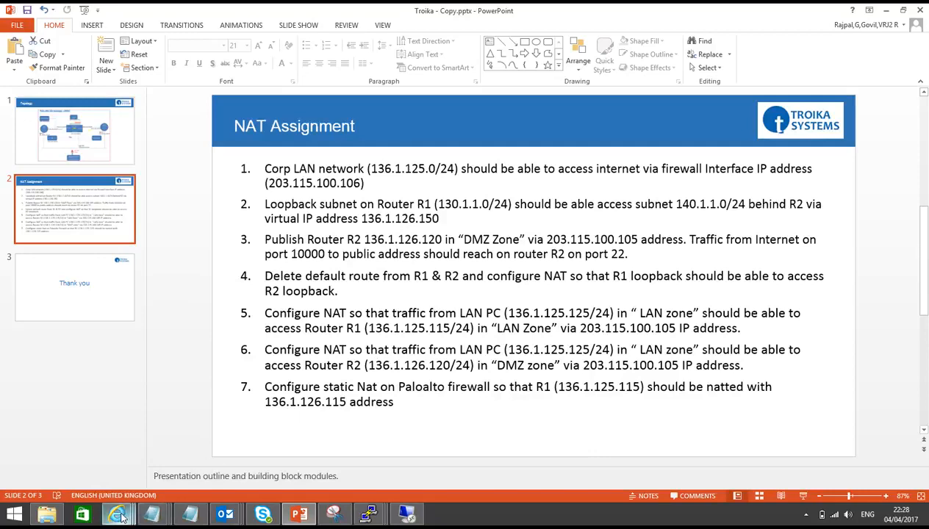
mouse_move(120, 515)
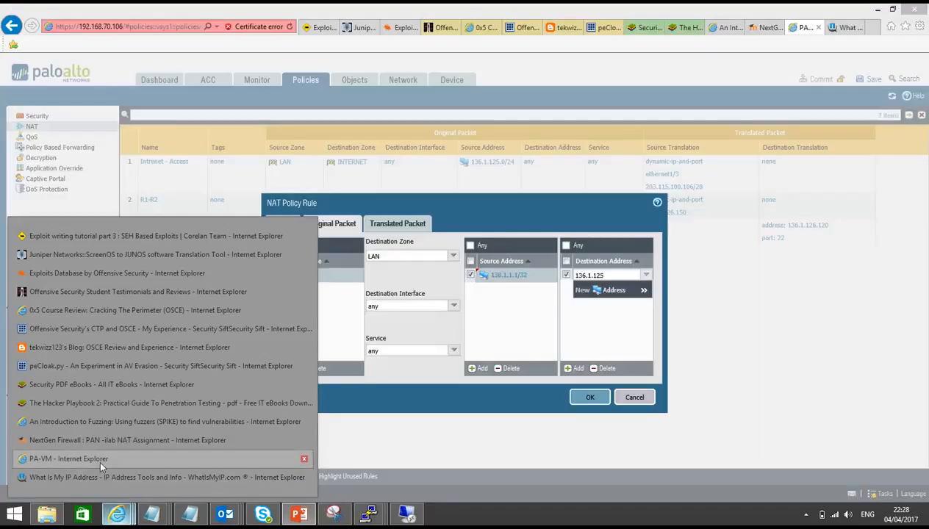
left_click(98, 457)
key("Right")
type(".")
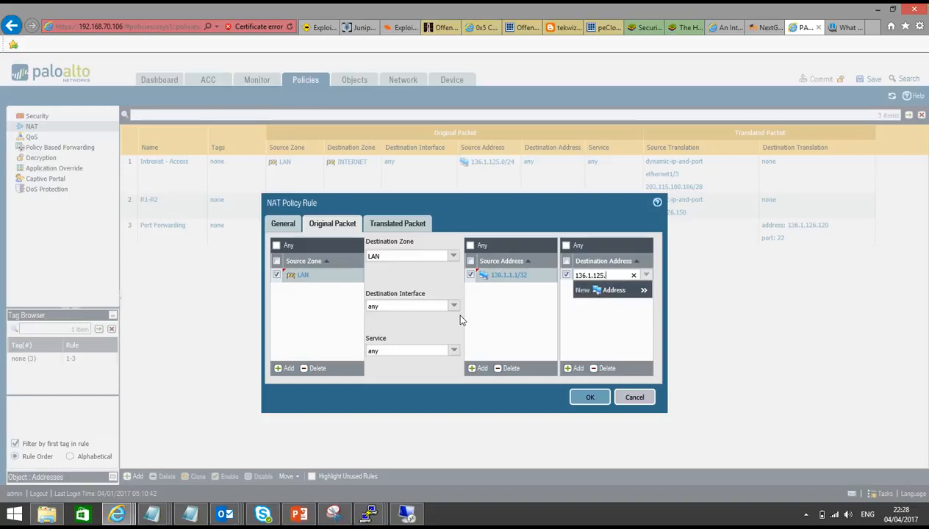
type("239")
Step: Enable destination address translation with translated address 140.1.1.1
left_click(409, 226)
left_click(477, 242)
left_click(560, 259)
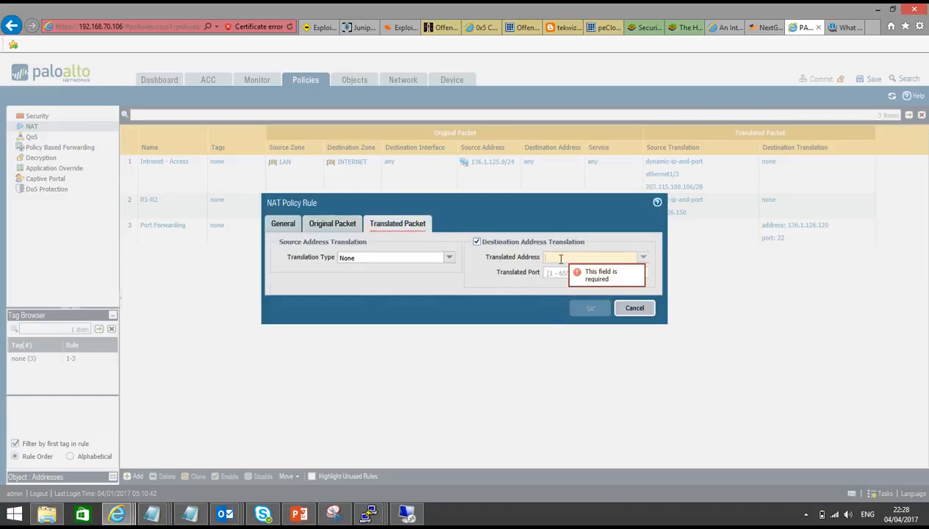
type("140.1.1.1")
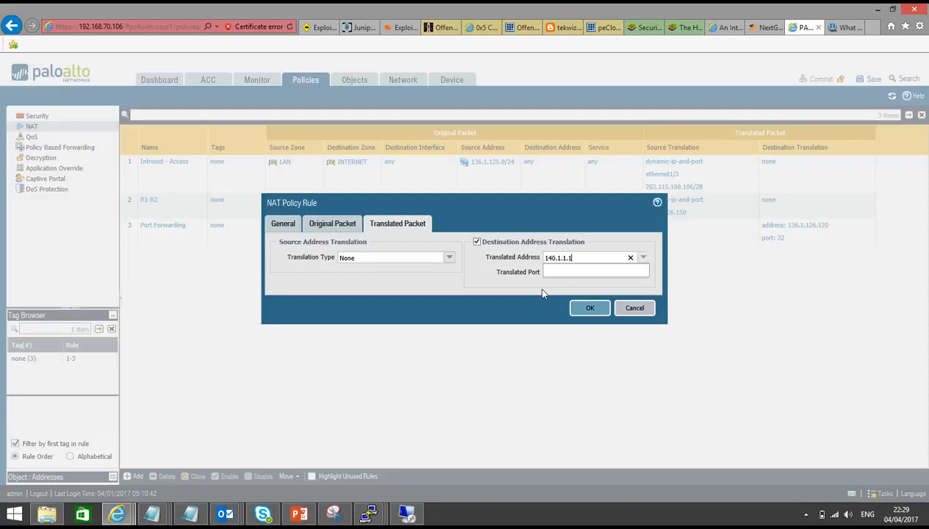
Step: Set source translation to Dynamic IP And Port using interface address ethernet1/4 with IP 136.1.126.106/24, and save the rule
left_click(450, 258)
left_click(436, 272)
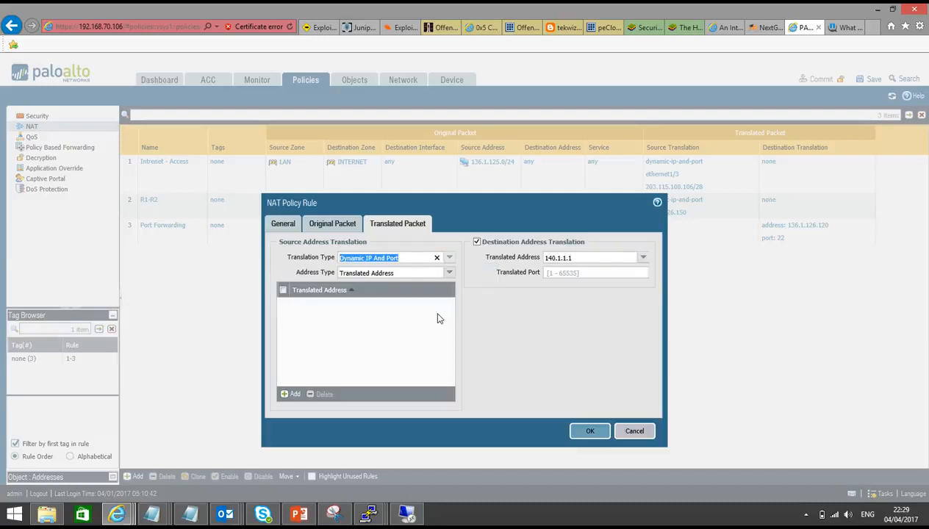
left_click(449, 272)
left_click(436, 296)
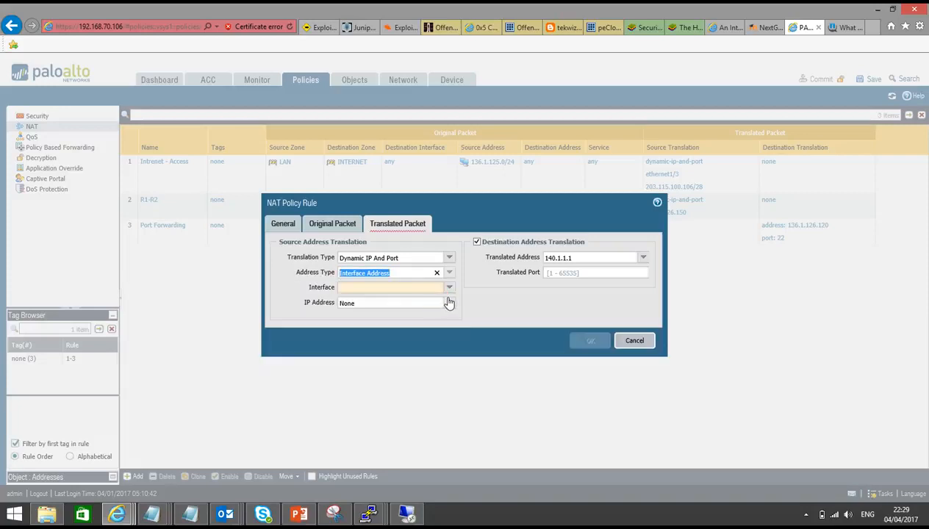
left_click(450, 291)
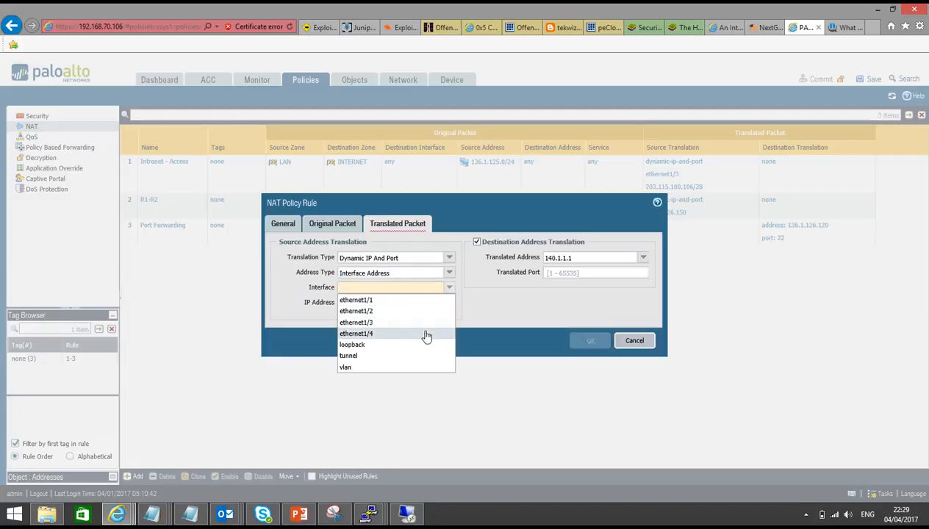
left_click(425, 331)
left_click(449, 302)
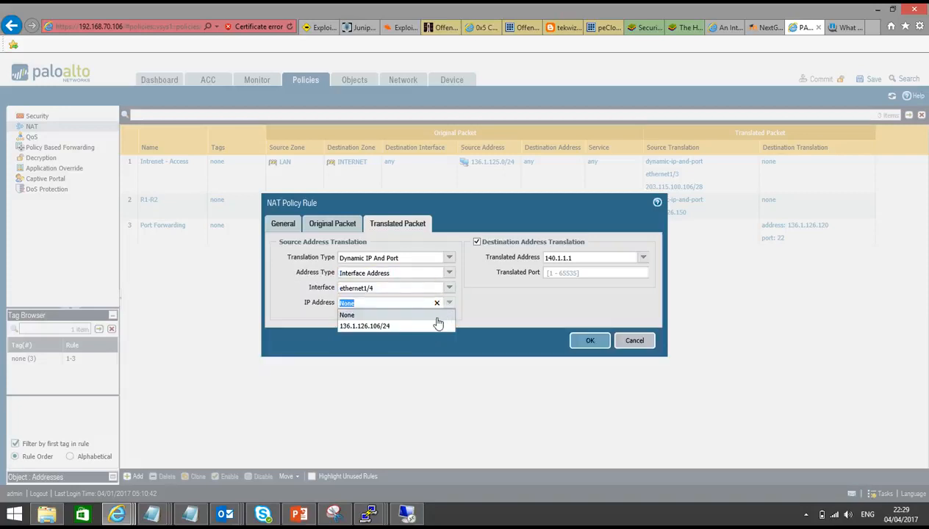
left_click(433, 327)
left_click(581, 340)
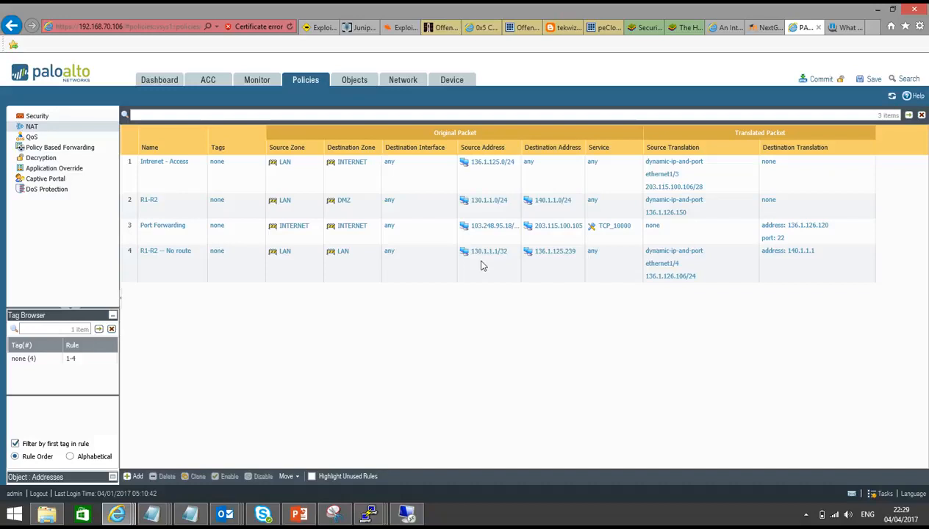
Step: Reopen the new NAT rule and review its original packet settings
left_click(164, 251)
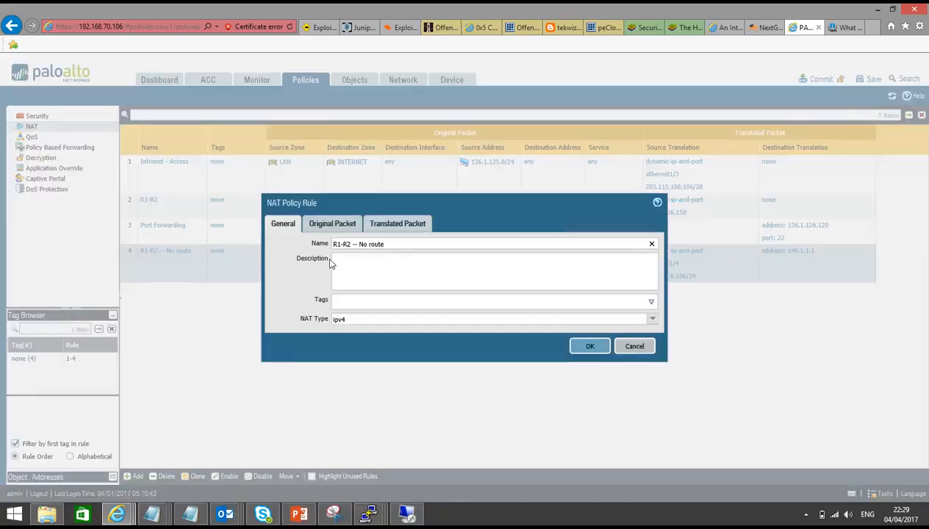
left_click(333, 229)
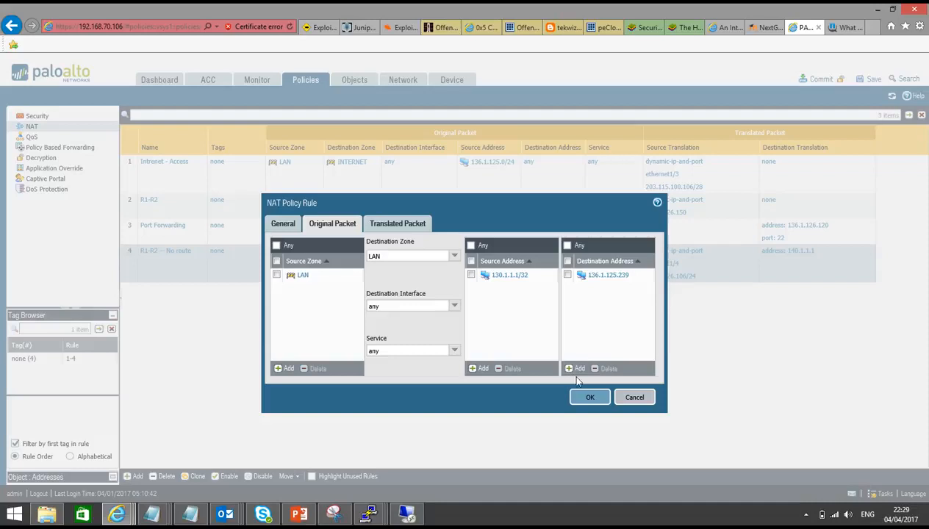
left_click(589, 400)
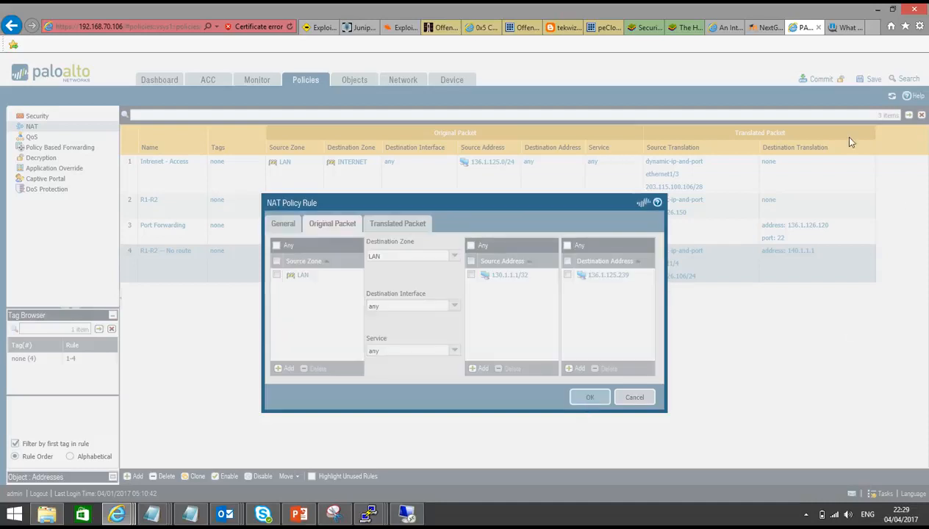
Step: Create a new security policy rule named "R1-R2 -- No route"
left_click(34, 116)
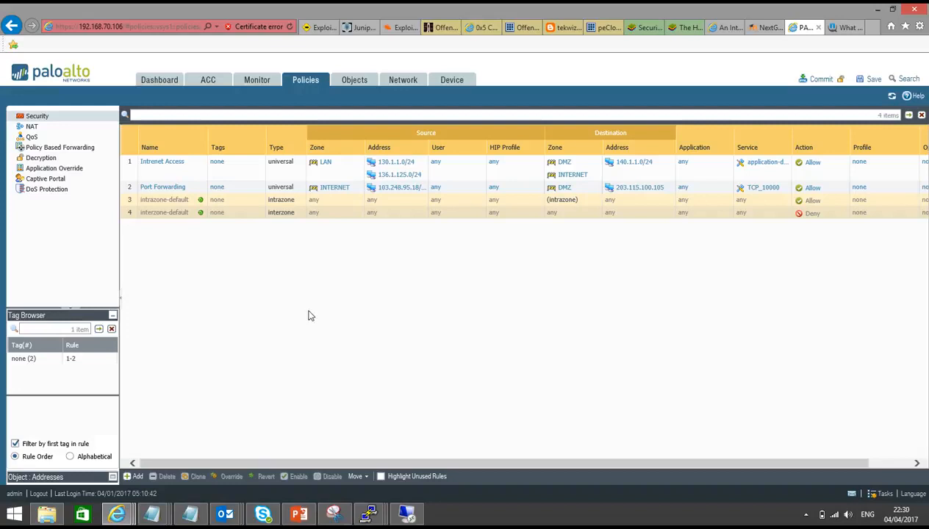
left_click(136, 477)
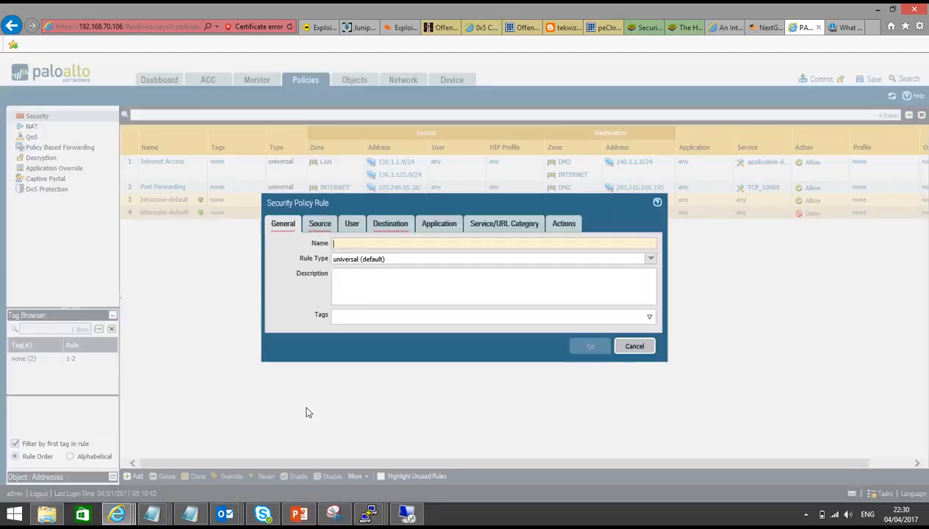
type("R1-R2")
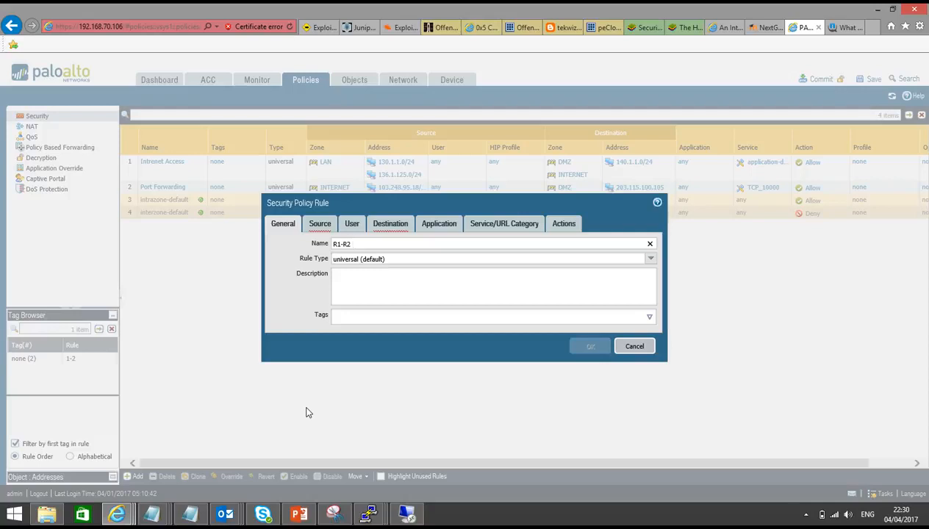
type(" -- No route")
Step: Set the security rule's source zone to LAN and its source address to 130.1.1.0/24
left_click(322, 225)
left_click(286, 369)
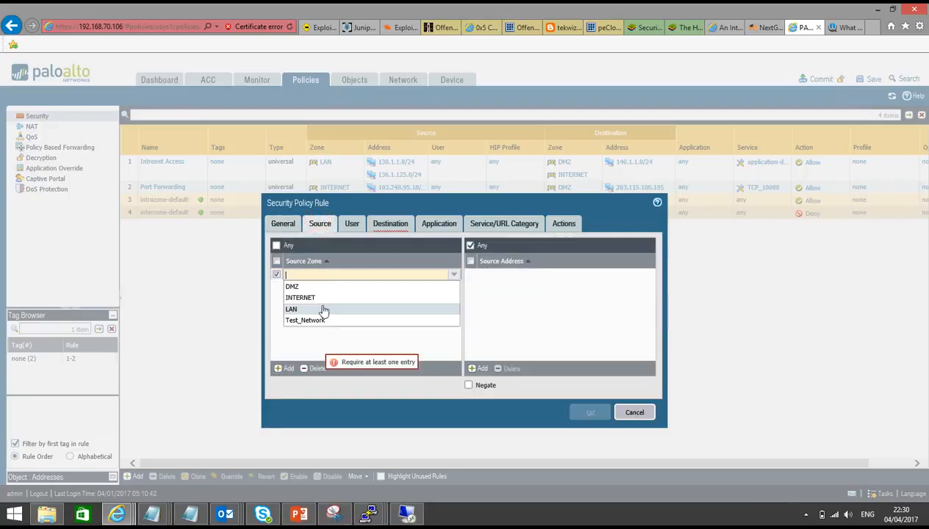
left_click(322, 308)
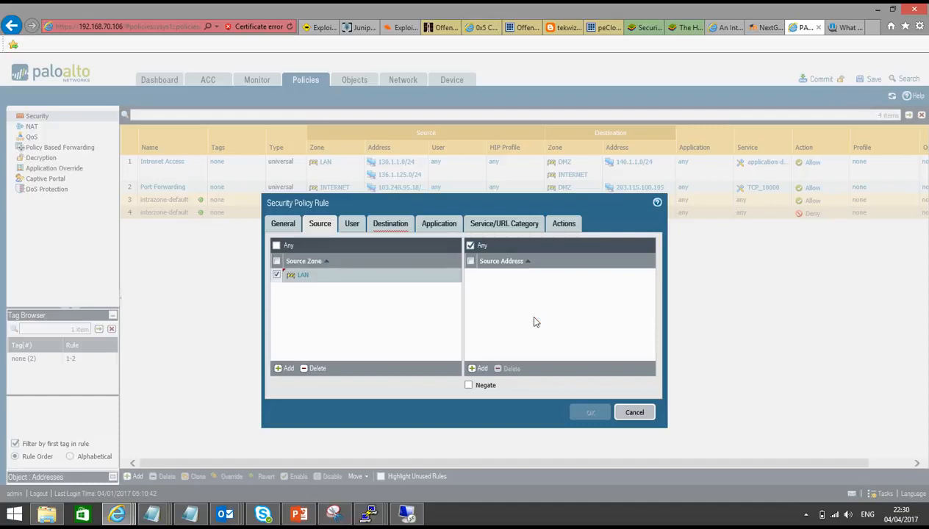
left_click(473, 369)
type("130.1.")
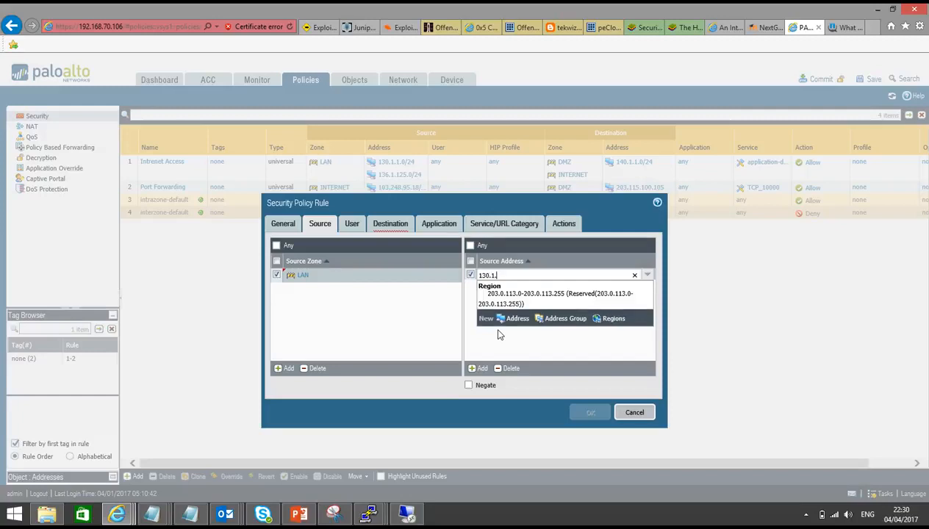
type("1.0/24")
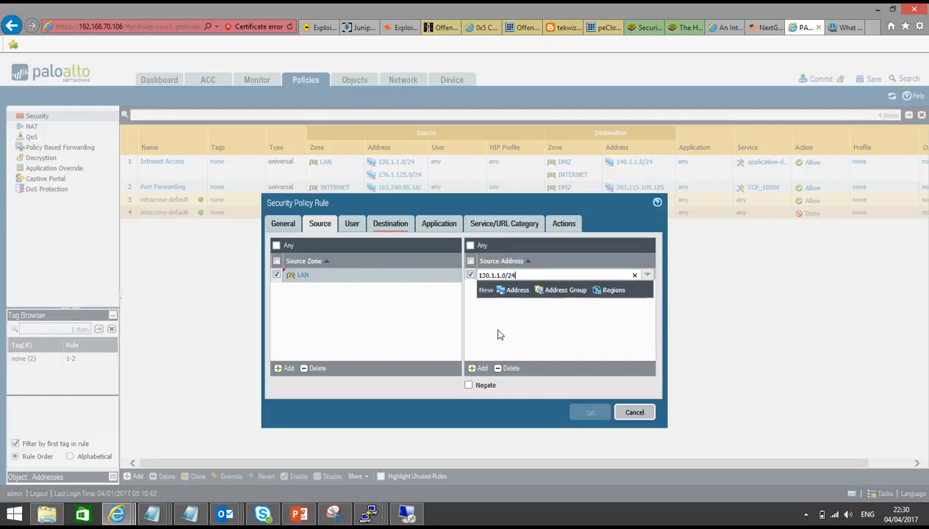
left_click(492, 325)
Step: Set the rule's destination zone to DMZ and its destination address to 136.1.125.239
left_click(390, 224)
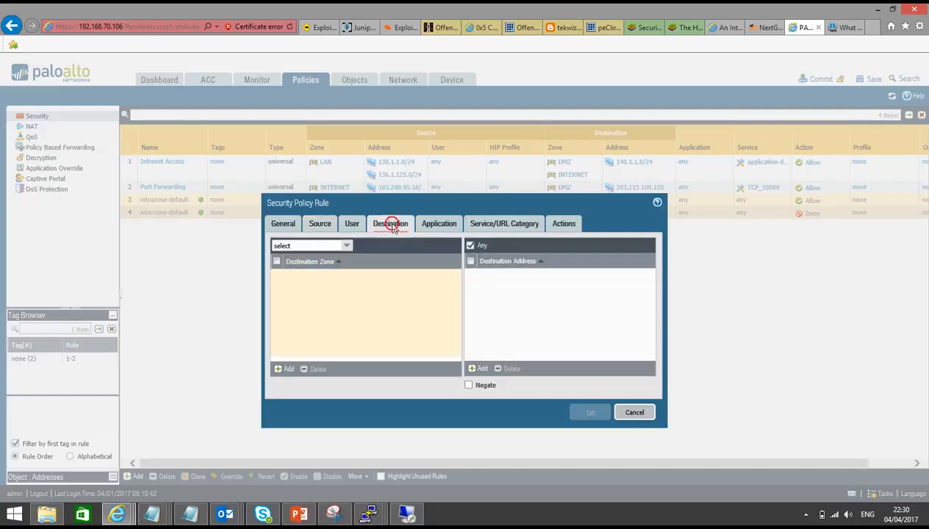
left_click(288, 370)
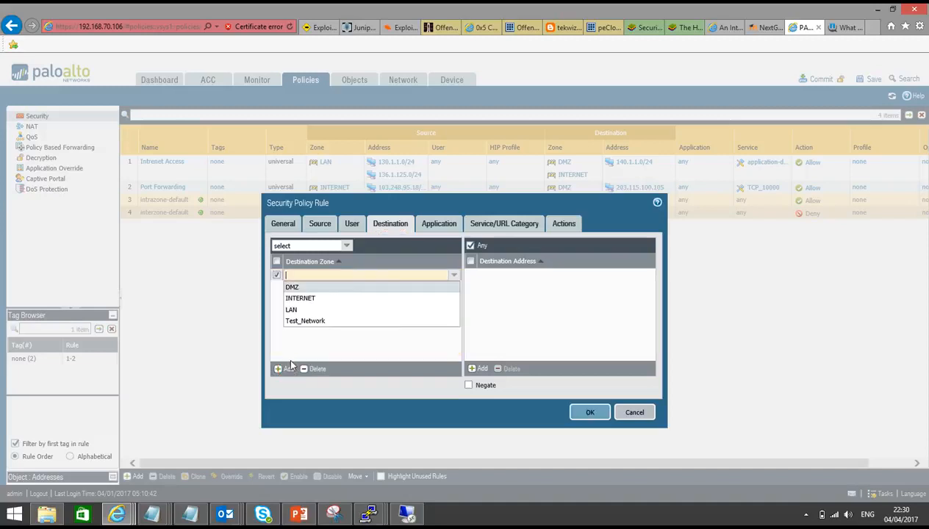
left_click(297, 287)
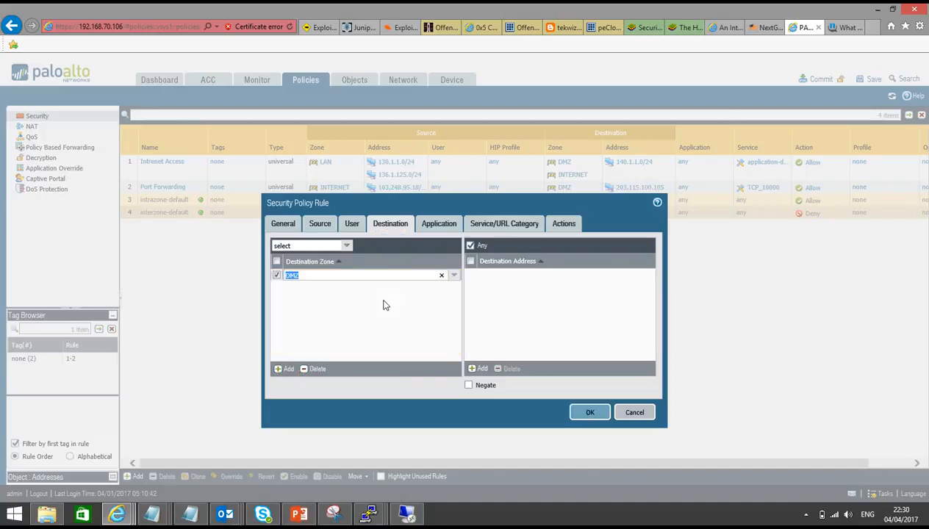
left_click(384, 310)
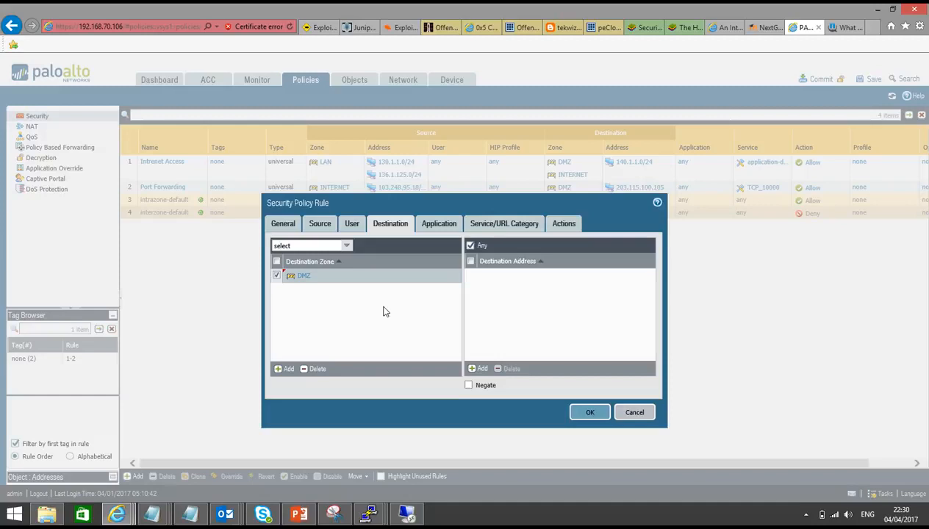
left_click(477, 368)
type("13")
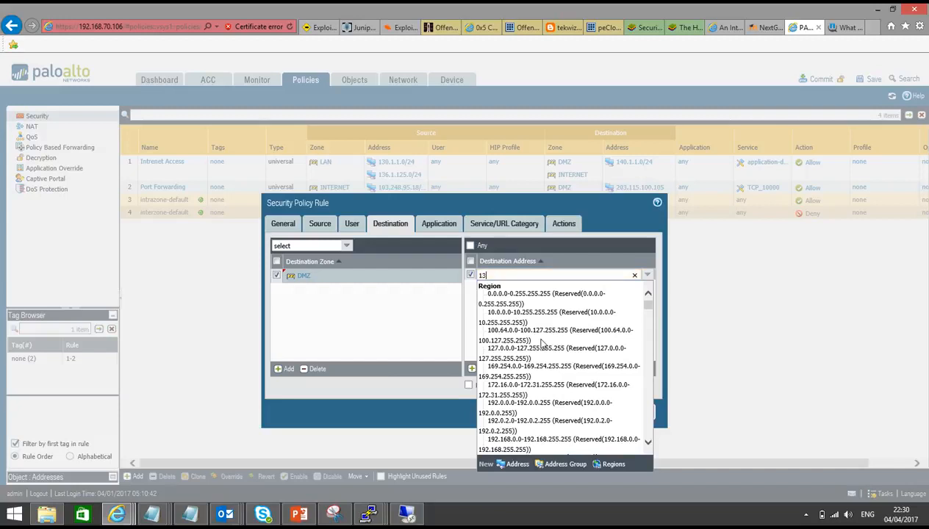
type("6")
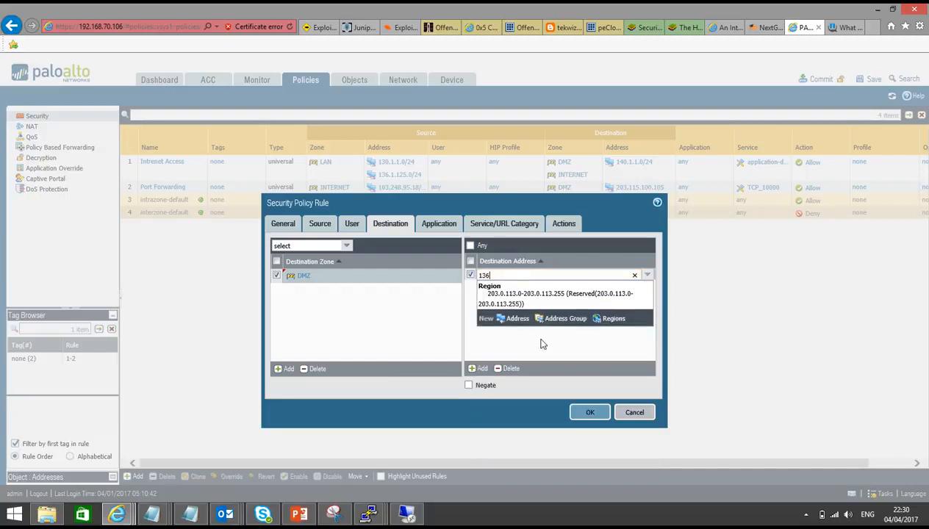
type(".1.125.")
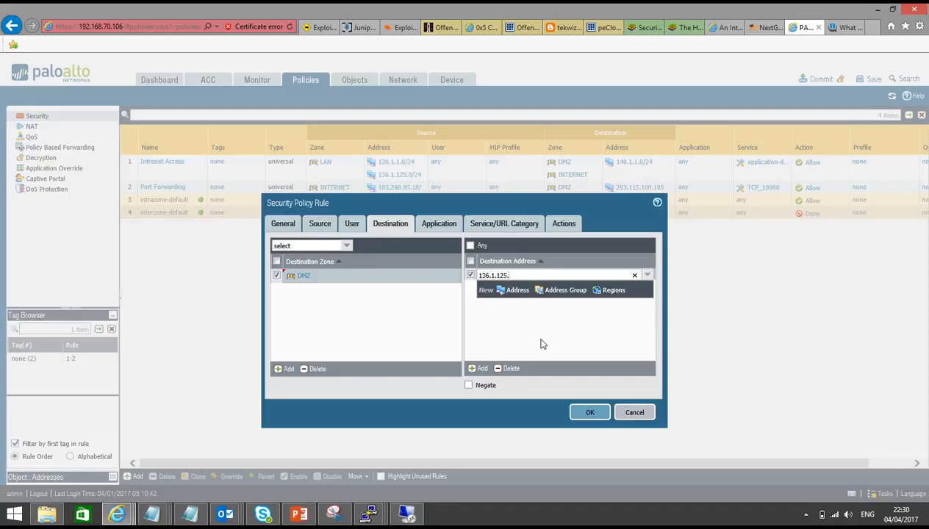
type("239")
left_click(541, 343)
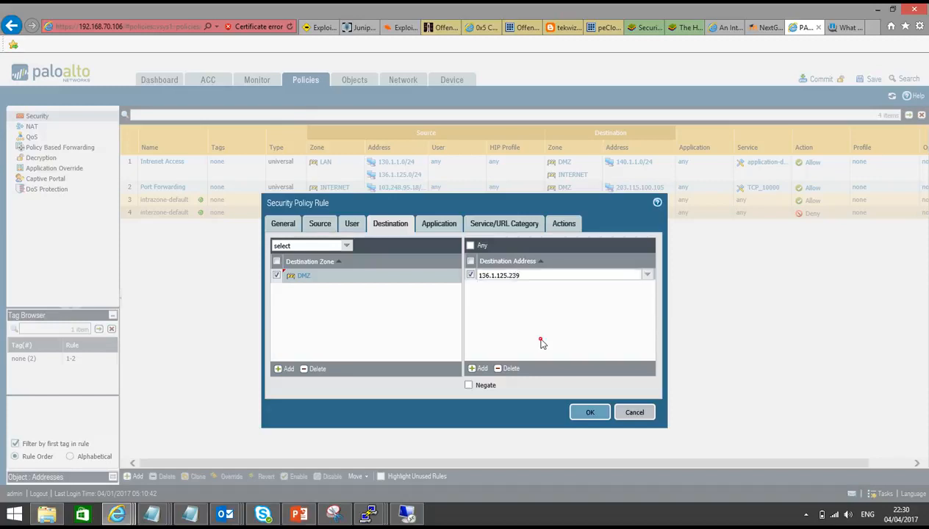
Step: Keep the default application and service, toggle Log at Session End in the actions, and save the security rule
left_click(439, 226)
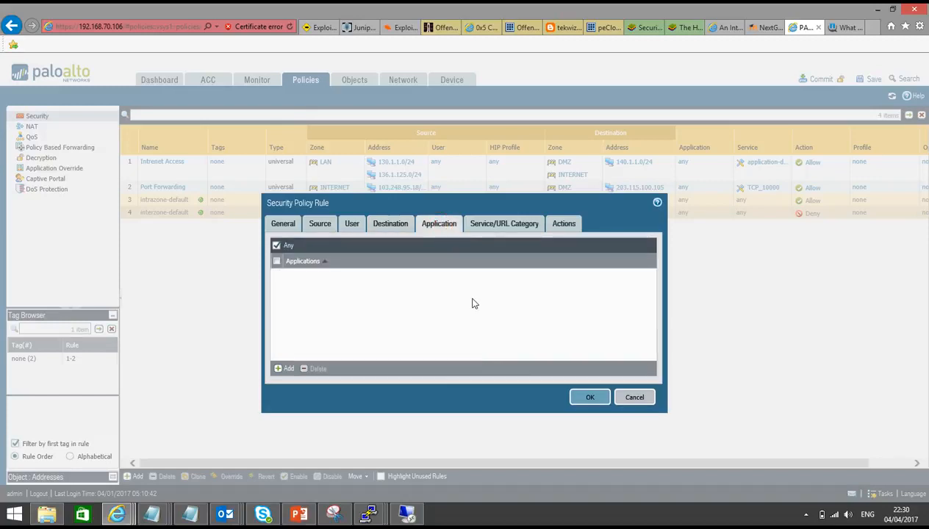
left_click(483, 225)
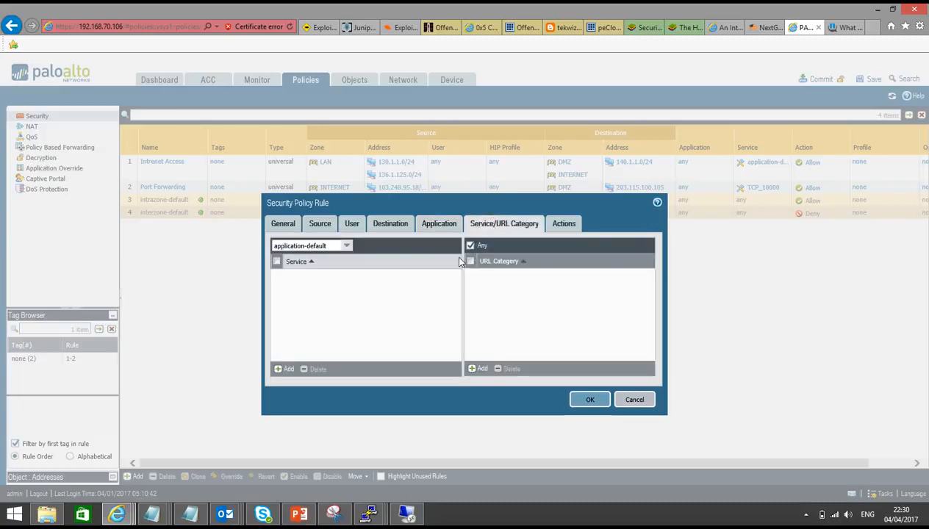
left_click(572, 222)
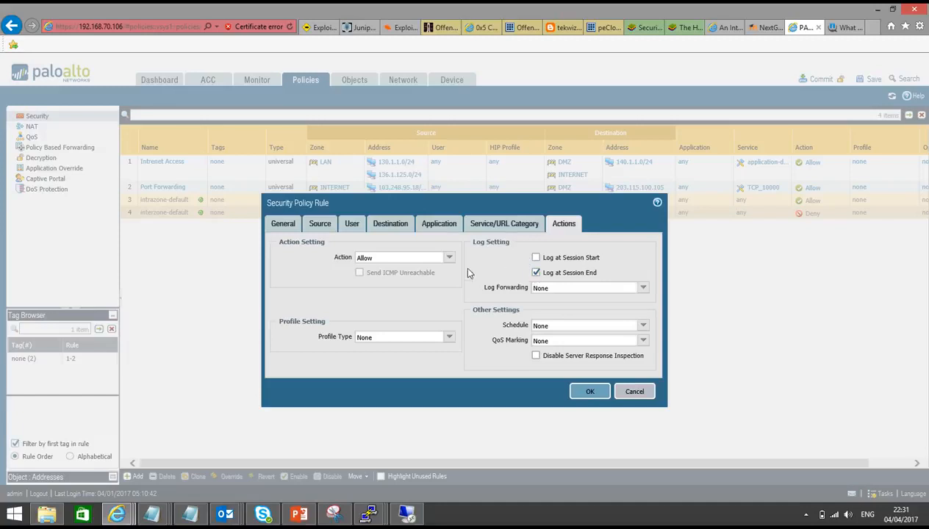
left_click(536, 273)
left_click(590, 392)
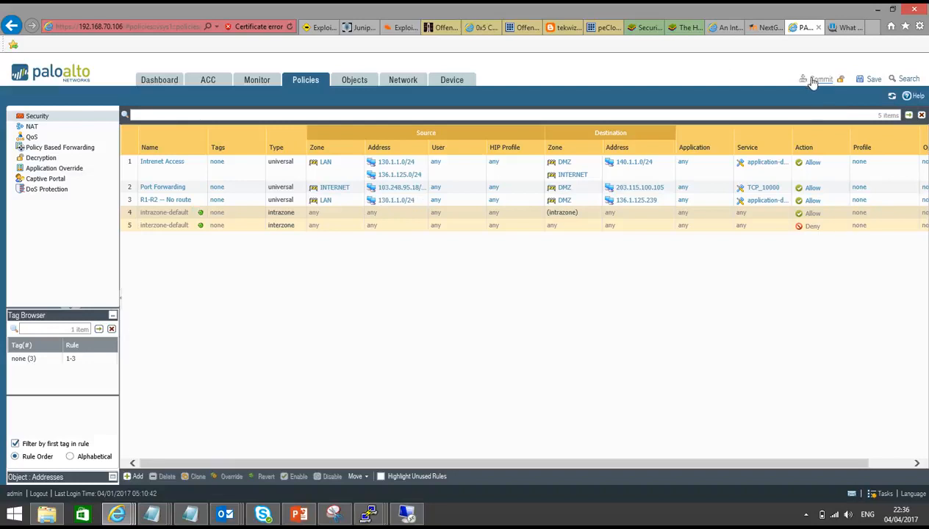
Step: Reopen the "R1-R2 -- No route" rule, change its destination address to 136.1.125.239/32, and save it
left_click(152, 200)
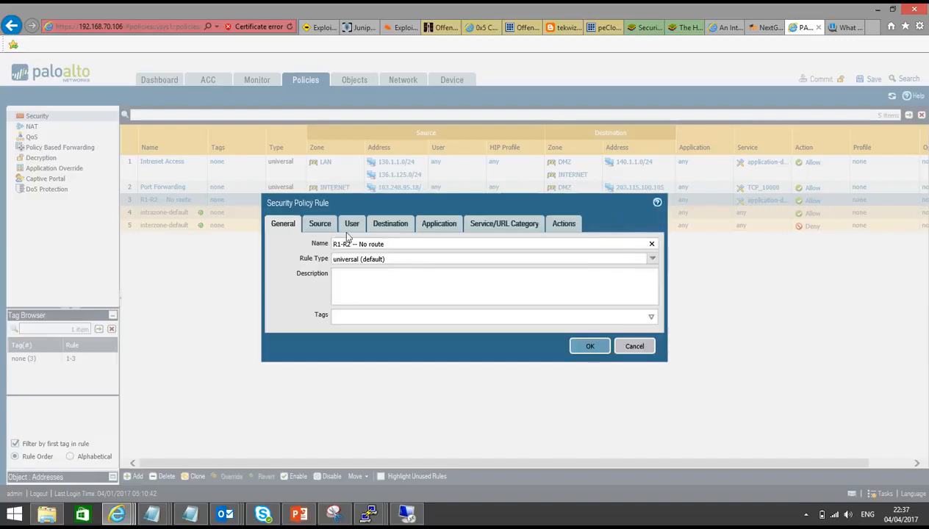
left_click(320, 229)
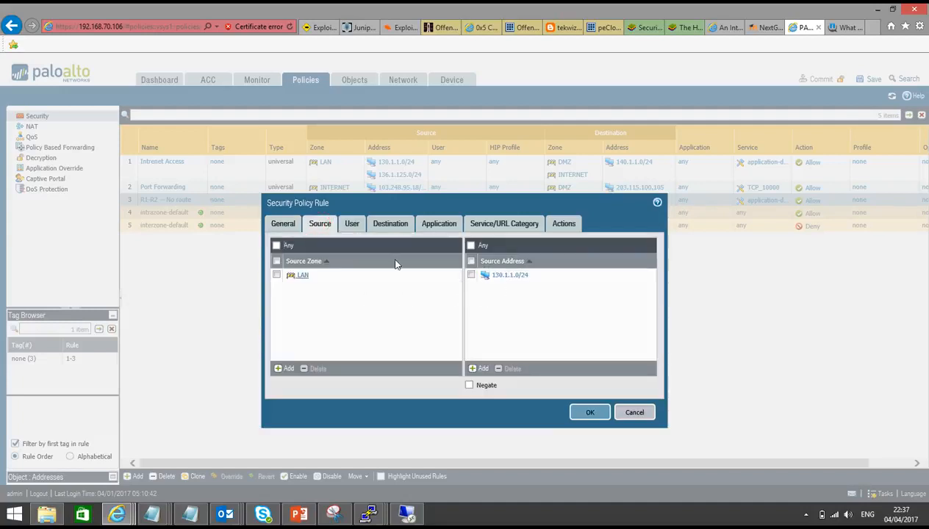
left_click(392, 226)
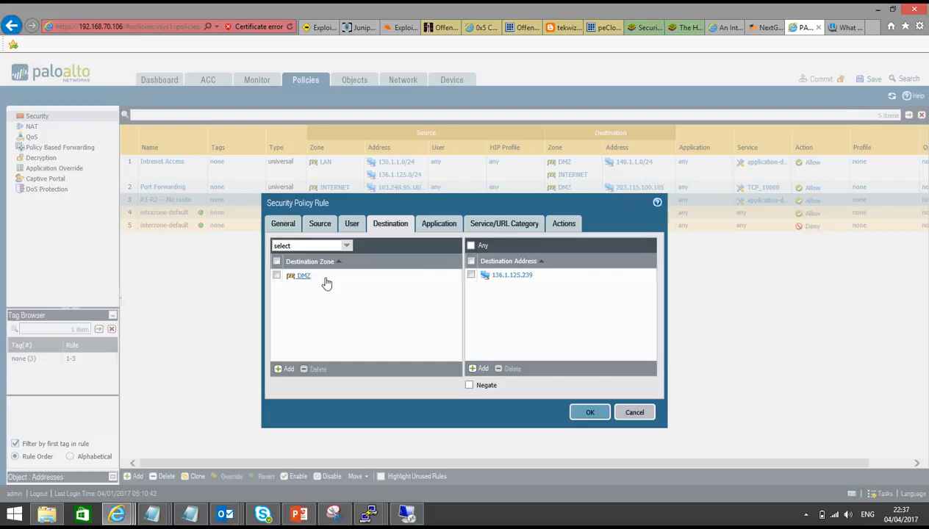
left_click(513, 277)
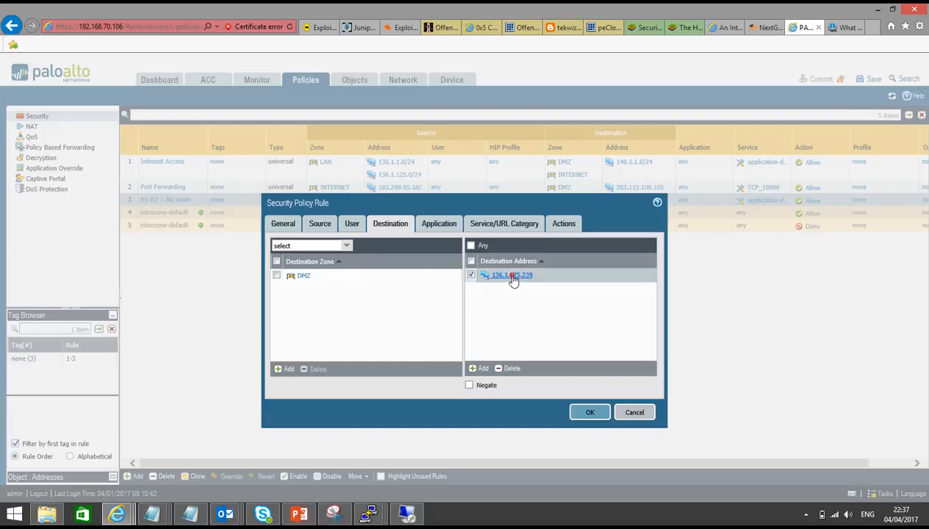
left_click(514, 277)
type("/32")
left_click(389, 317)
left_click(433, 224)
left_click(391, 227)
left_click(438, 224)
left_click(498, 225)
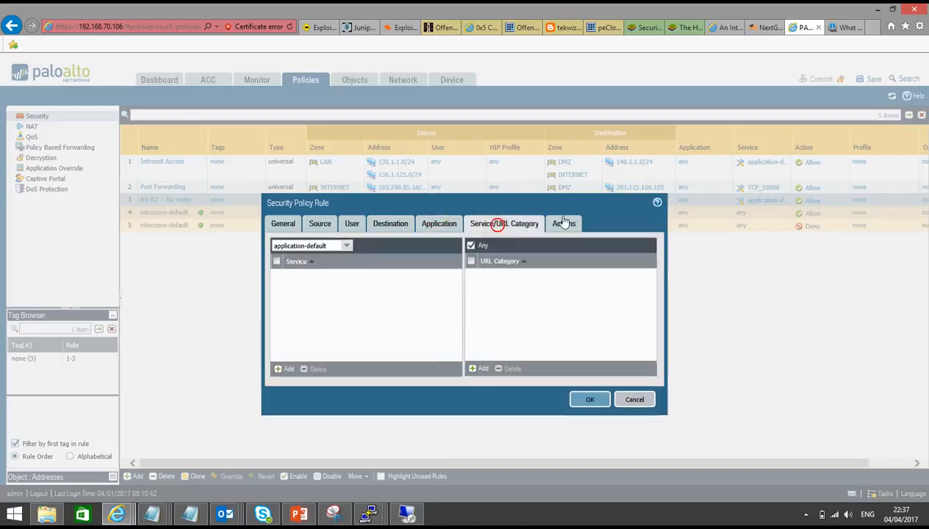
left_click(564, 223)
left_click(589, 390)
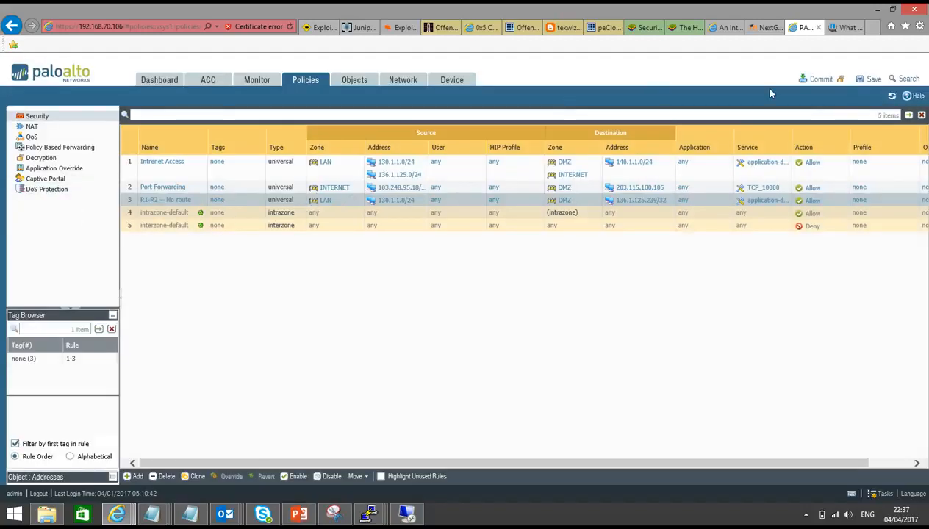
Step: Commit the firewall configuration and close the commit status dialog
left_click(817, 79)
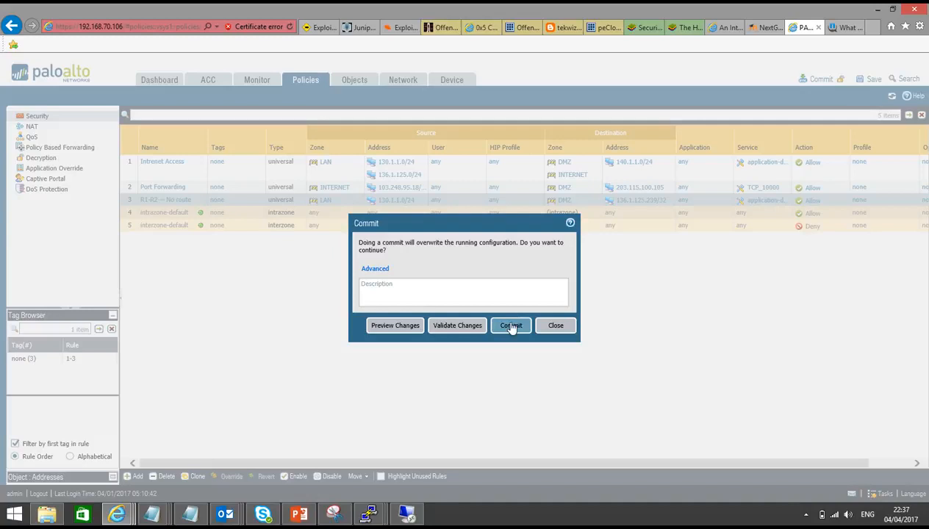
left_click(511, 326)
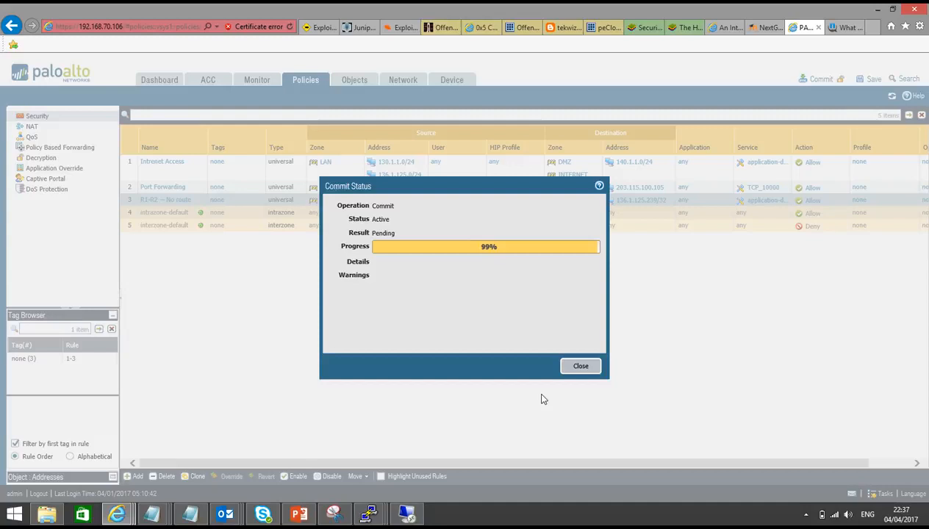
left_click(579, 366)
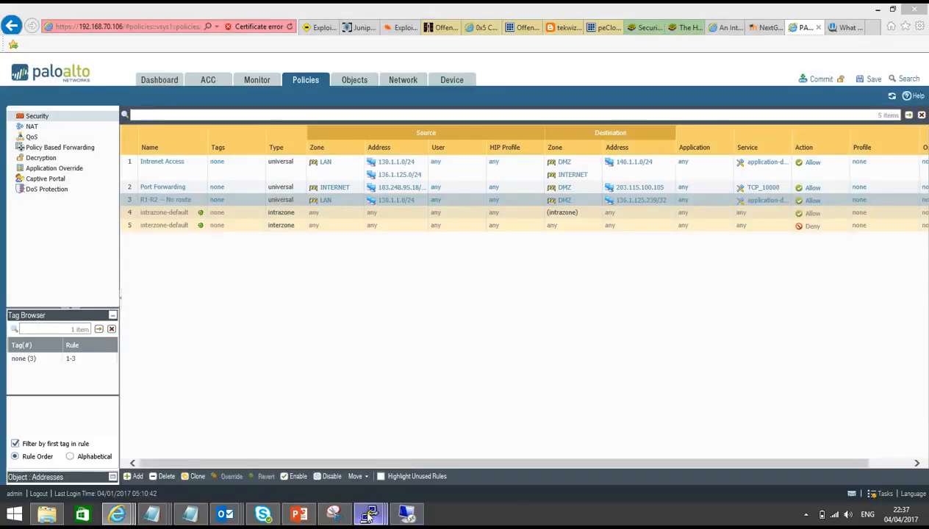
Step: Switch to the R1 terminal session and ping 136.1.125.239 with source interface 130.1.1.1
left_click(370, 515)
left_click(170, 441)
key("Return")
key("Return")
key("Return")
key("Return")
key("Return")
key("Return")
key("Return")
key("Return")
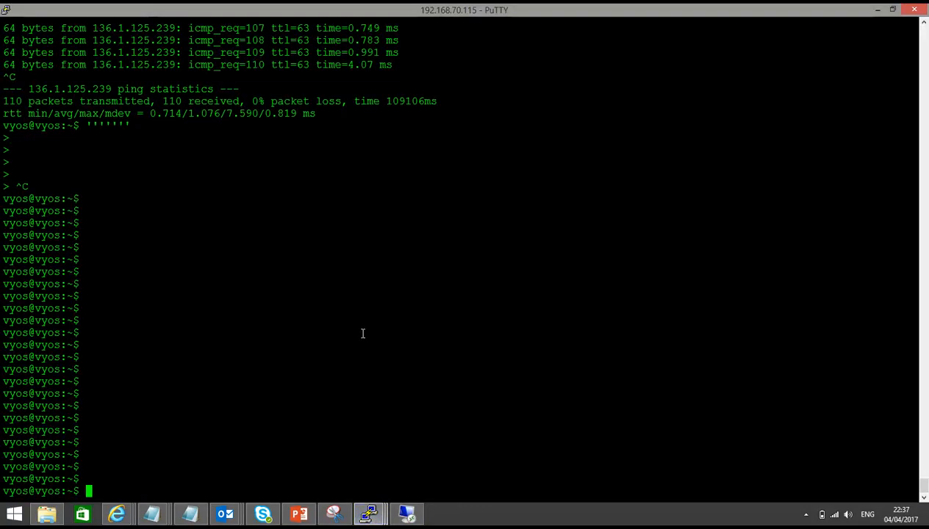
type("pi")
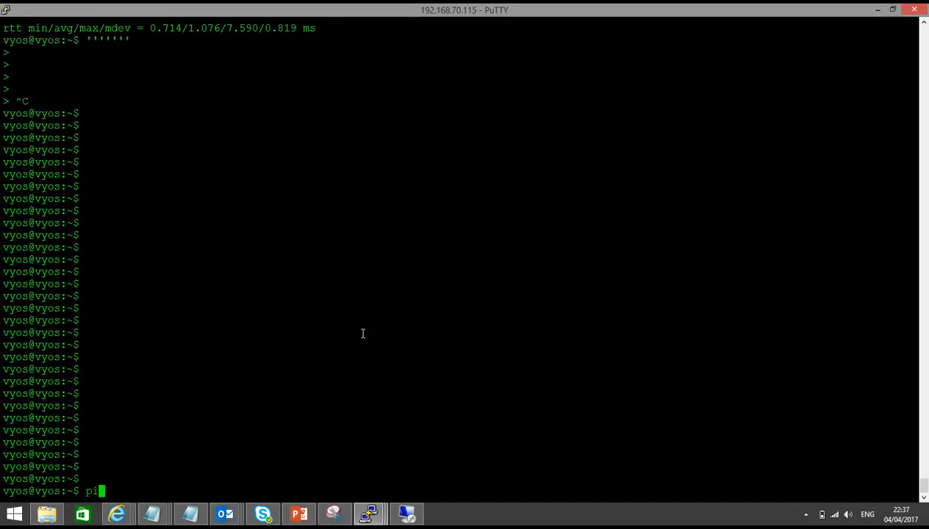
type("ng 136.1.125")
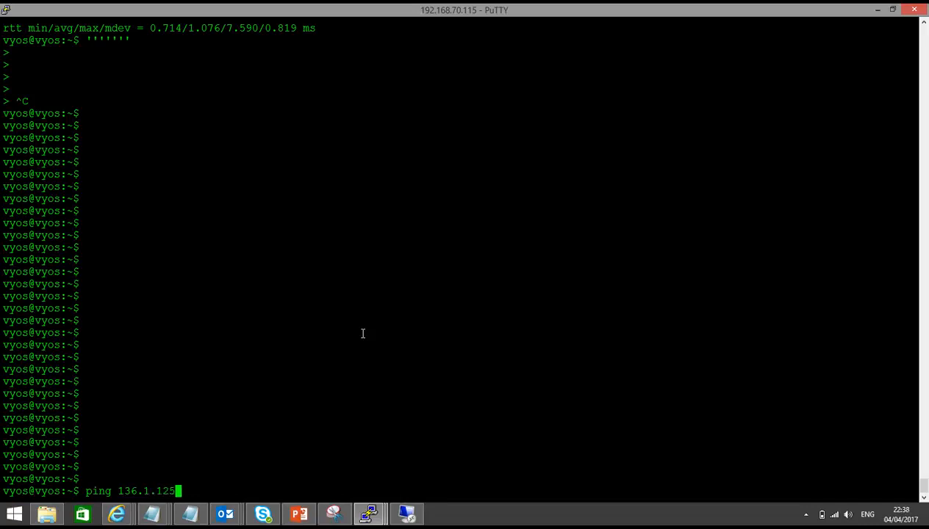
type(".239 interface 15")
key("BackSpace")
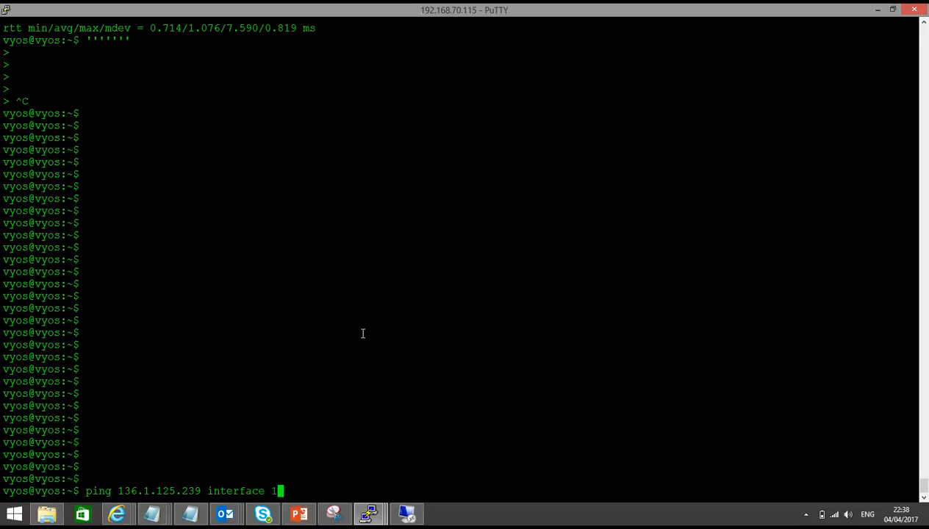
type("30.1.1.1")
key("Return")
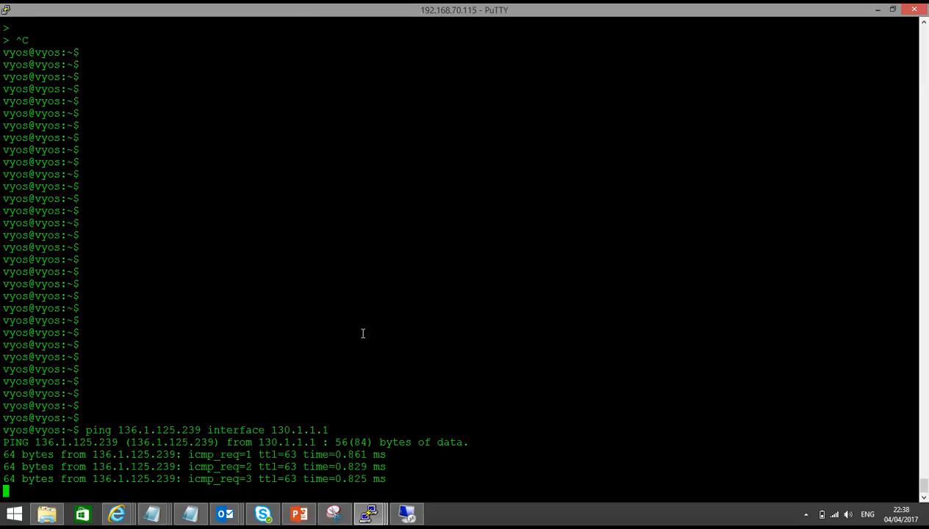
Step: In the firewall terminal, rerun show session all and examine the ping sessions' original and translated addresses
mouse_move(369, 513)
left_click(401, 452)
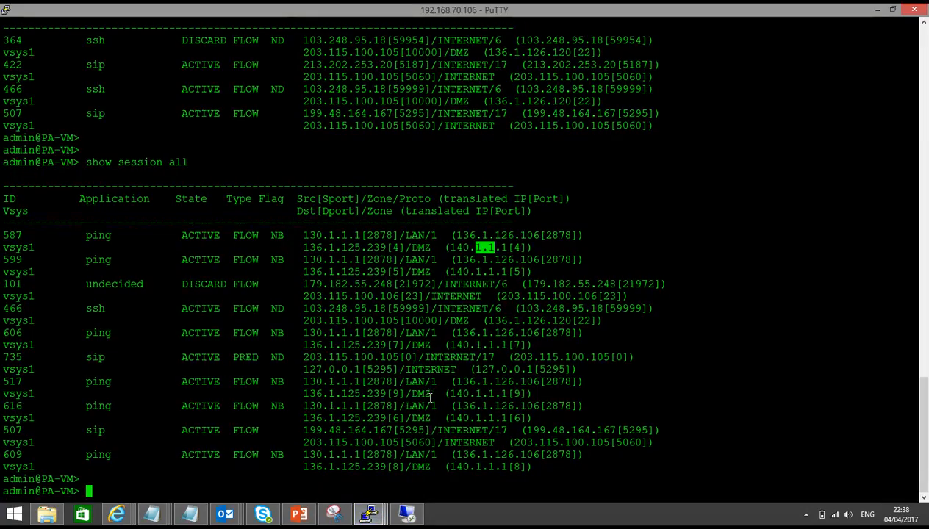
key("Up")
key("Return")
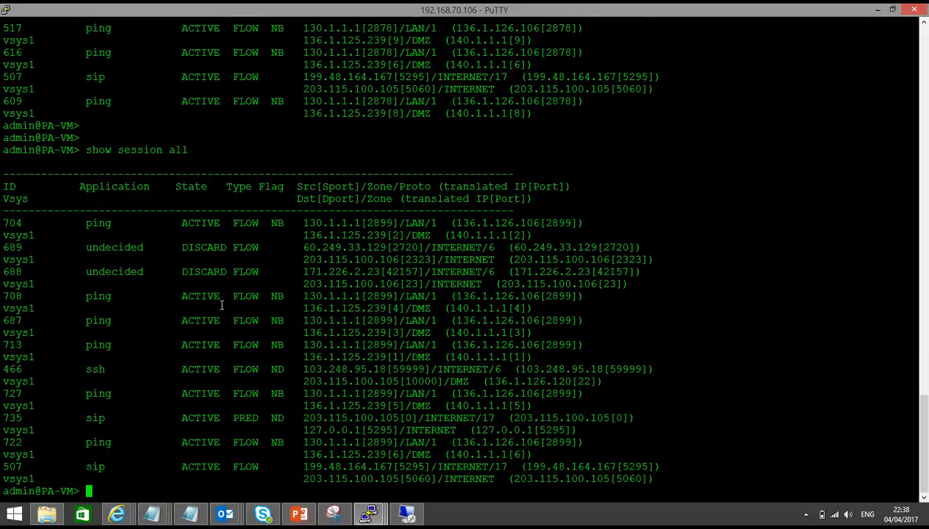
left_click_drag(304, 222, 372, 231)
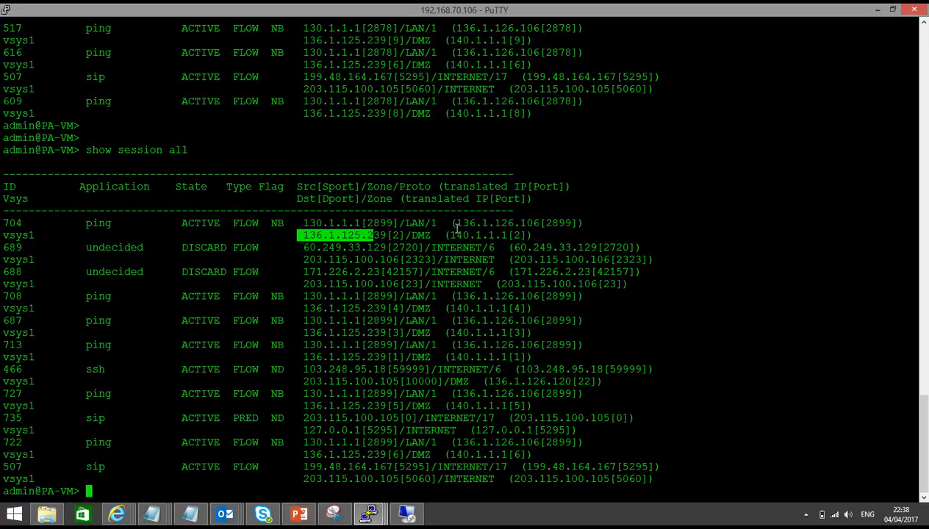
left_click_drag(456, 222, 535, 218)
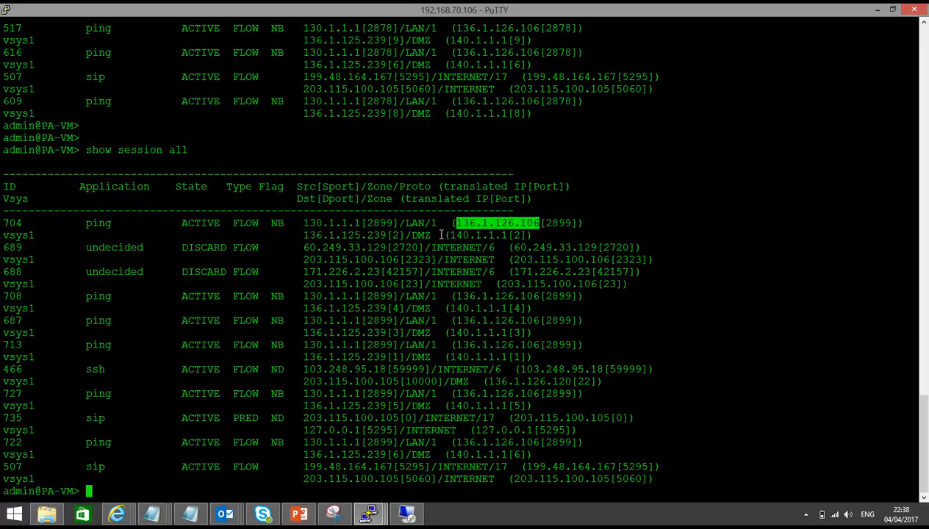
left_click_drag(456, 234, 495, 235)
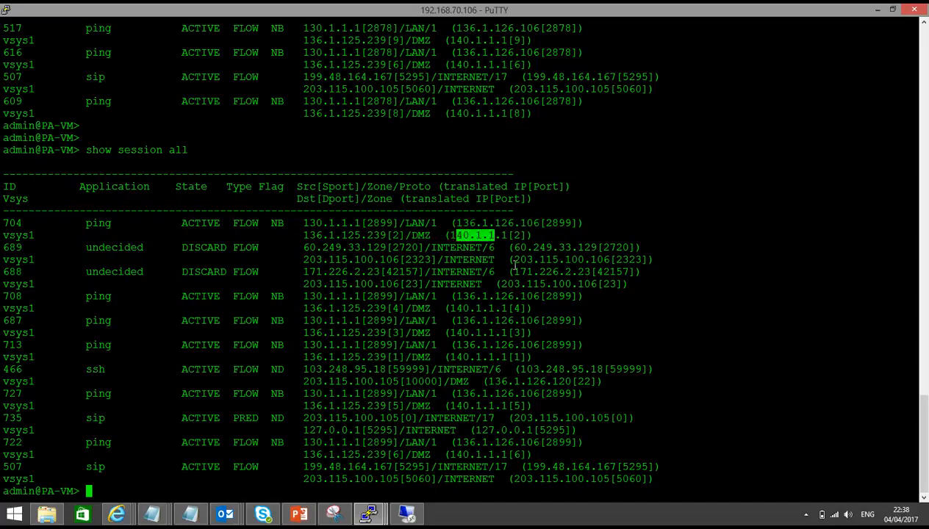